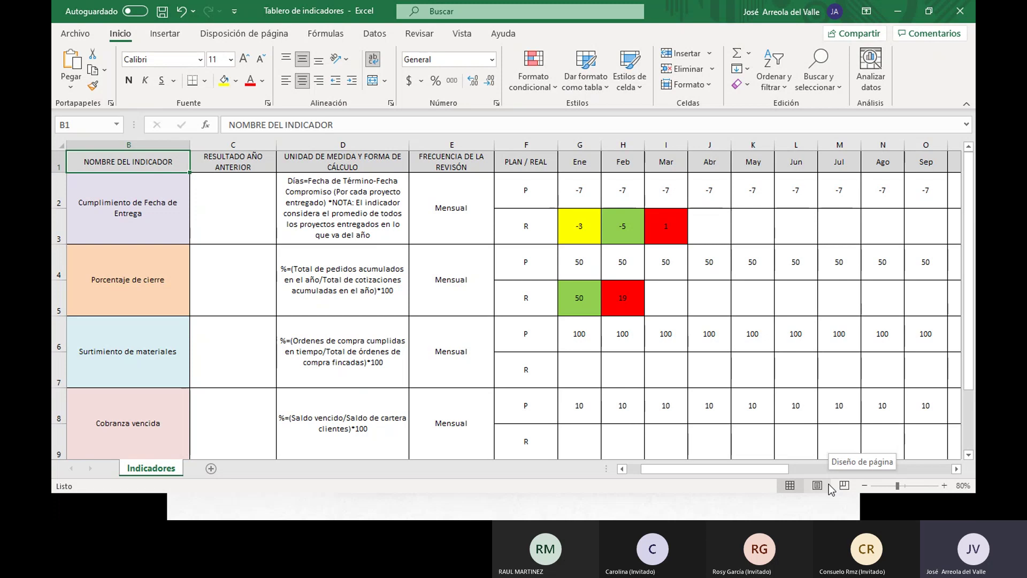
Review the columns for indicator name, previous year's result, unit of measure and calculation method, and review frequency
key("Down")
key("Up")
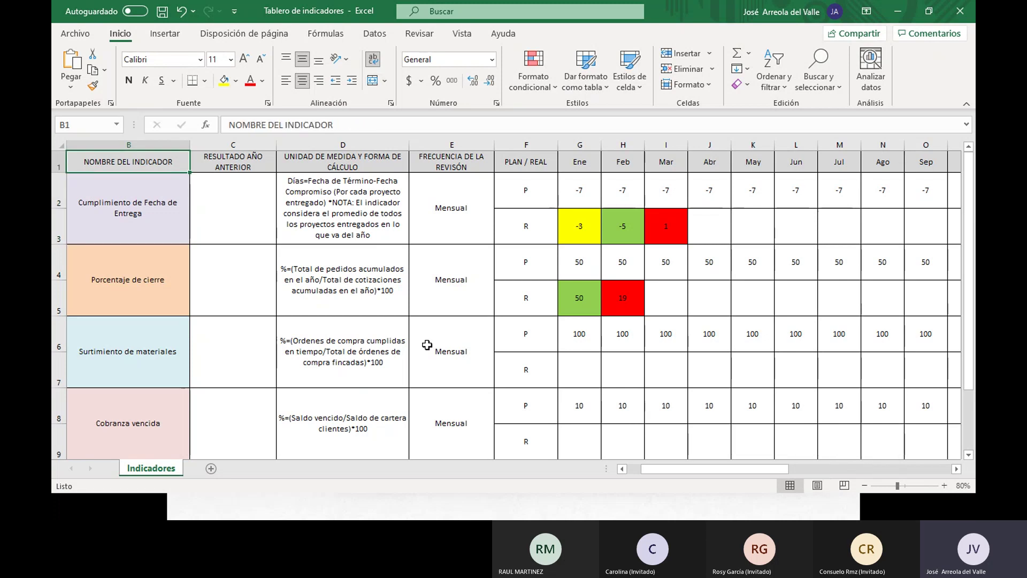
left_click(156, 144)
left_click(240, 191)
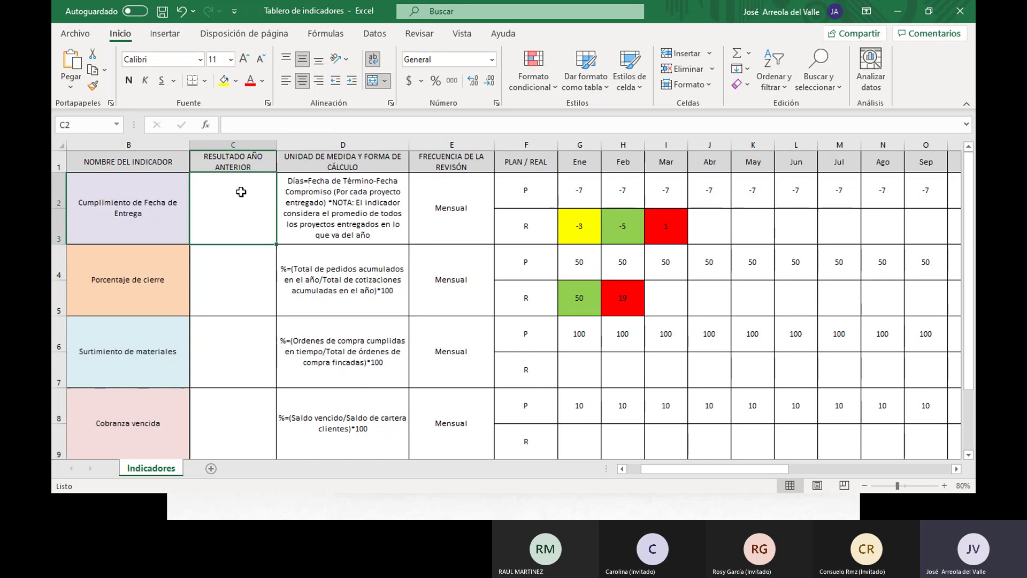
left_click(234, 145)
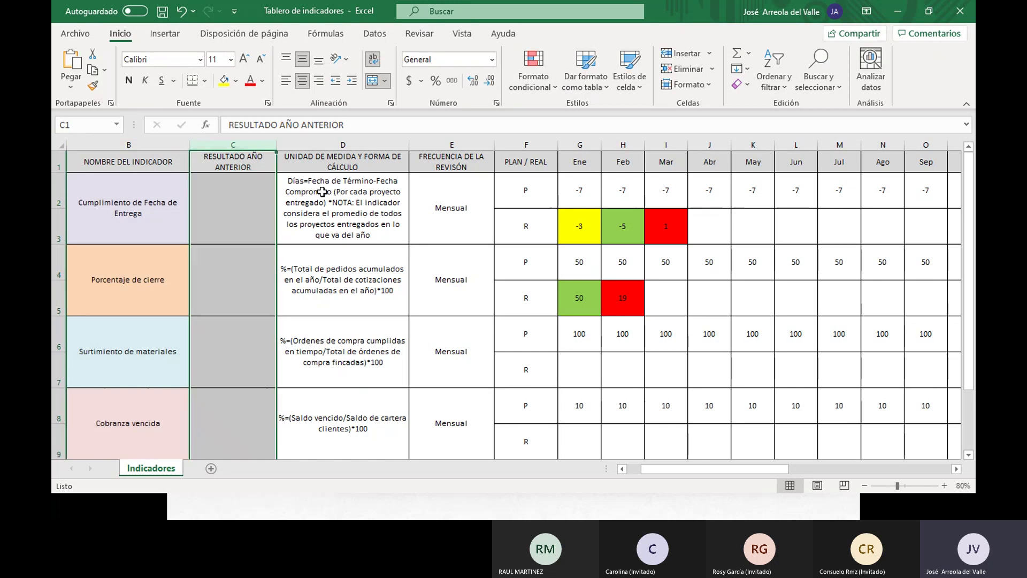
left_click(347, 196)
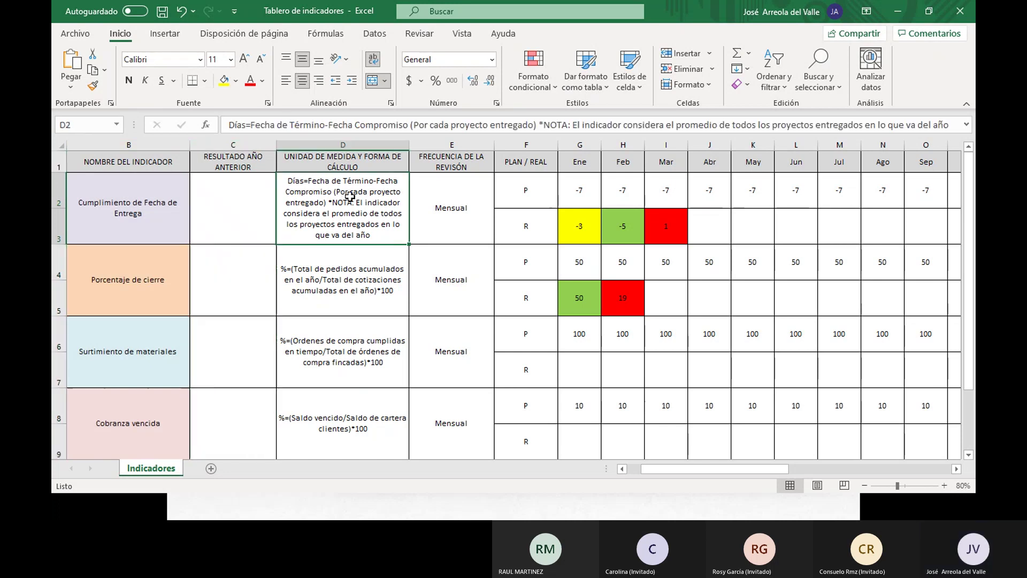
left_click(362, 145)
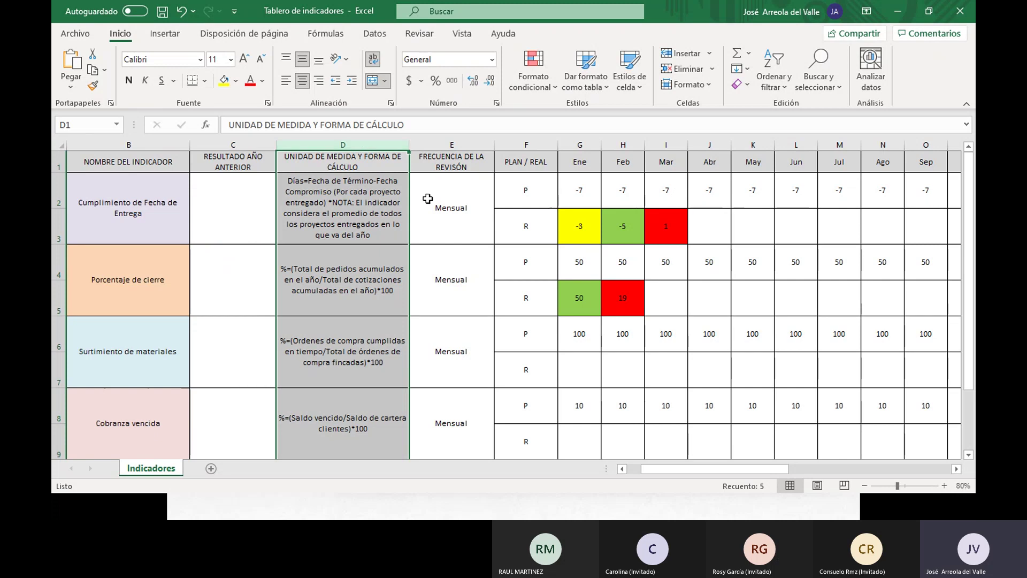
left_click(446, 202)
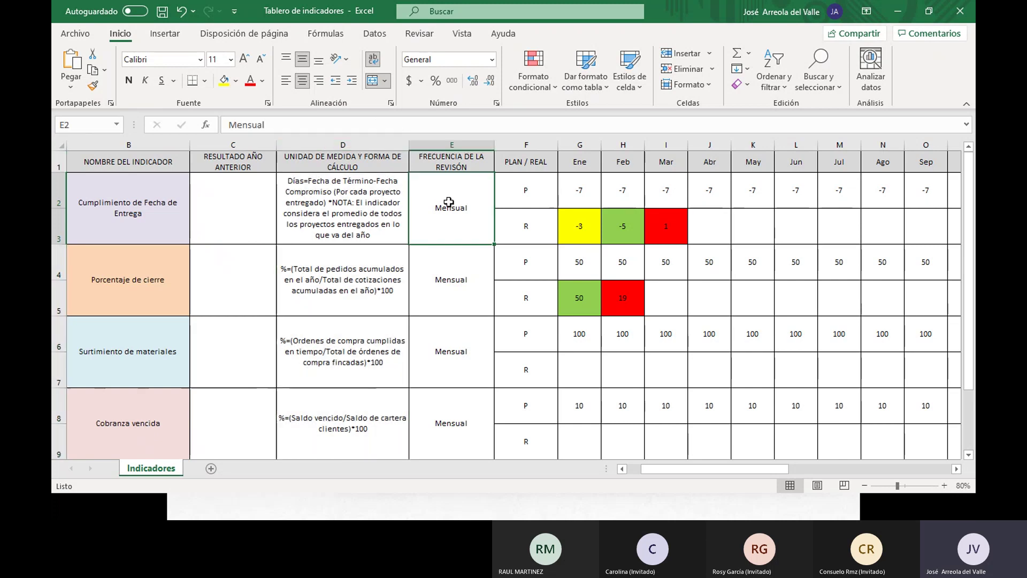
left_click(468, 145)
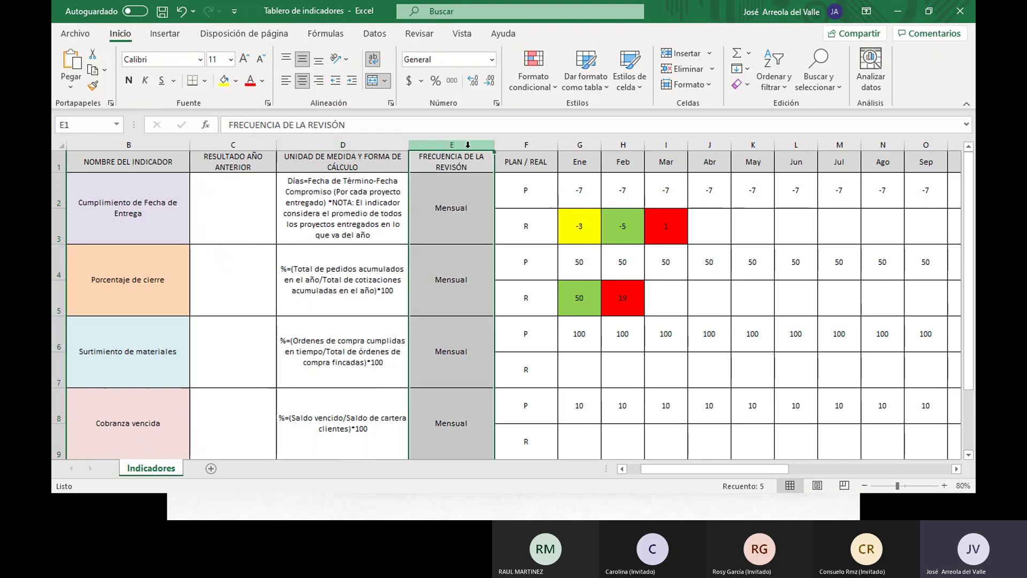
Compare the plan (P) and real (R) values of Cumplimiento de Fecha de Entrega for January through March
left_click(542, 187)
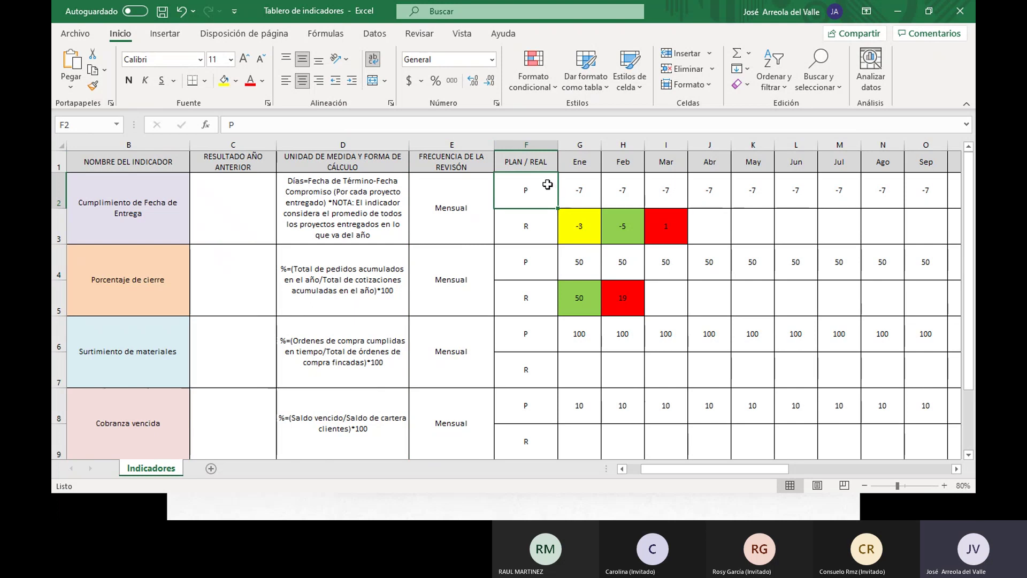
left_click(537, 223)
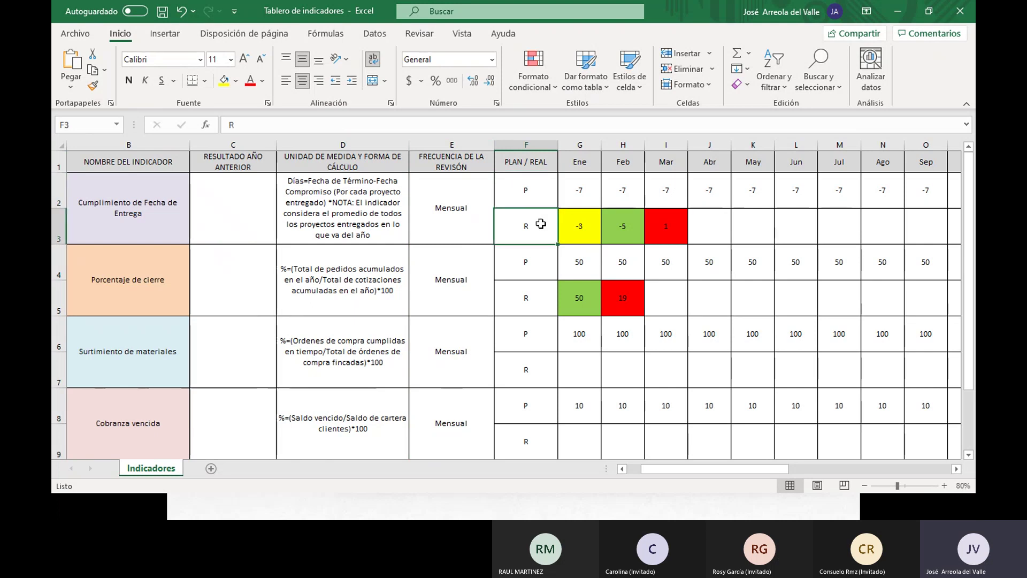
left_click(573, 225)
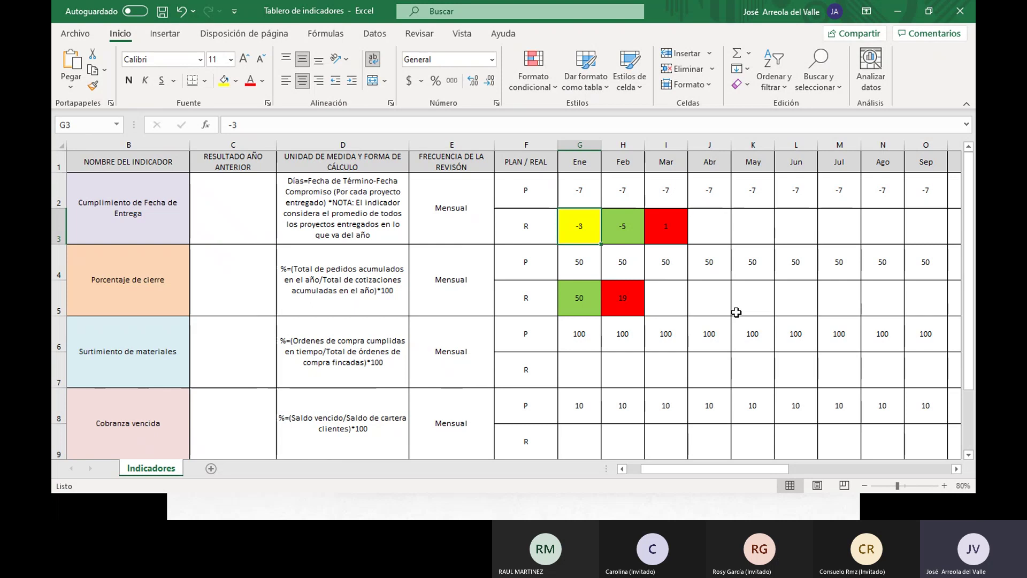
key("Right")
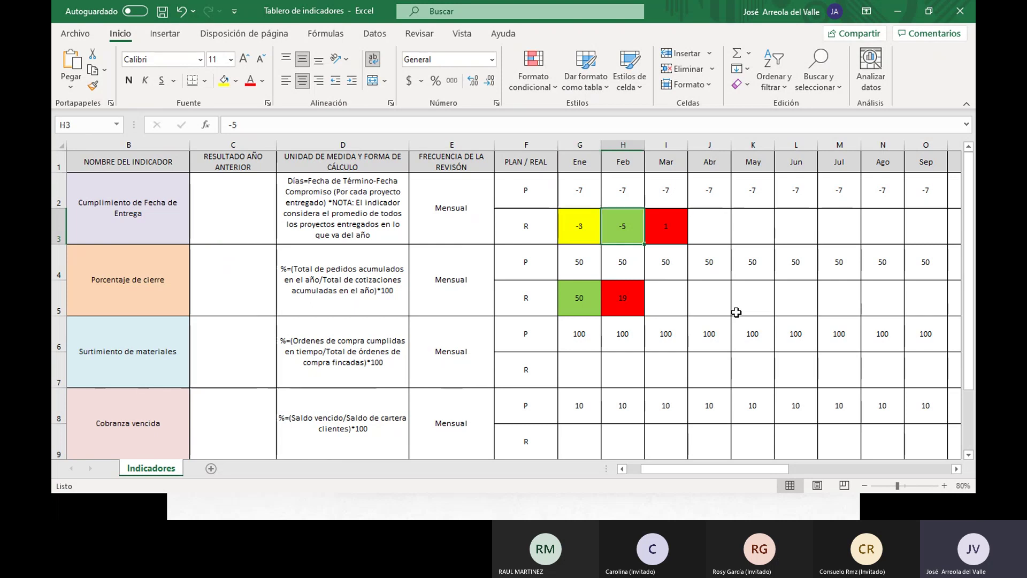
key("Up")
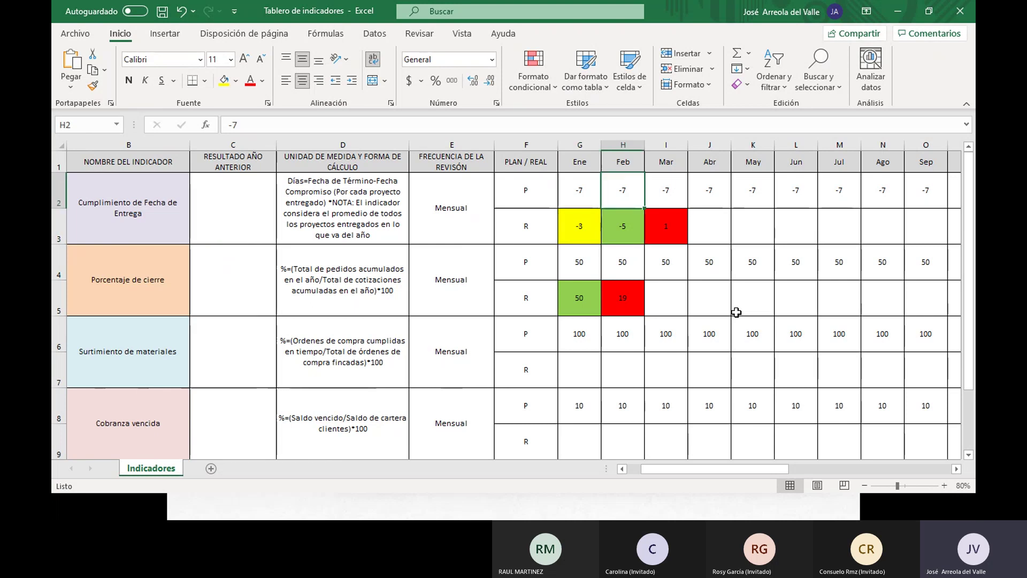
key("Down")
key("Left")
key("Right")
key("Right")
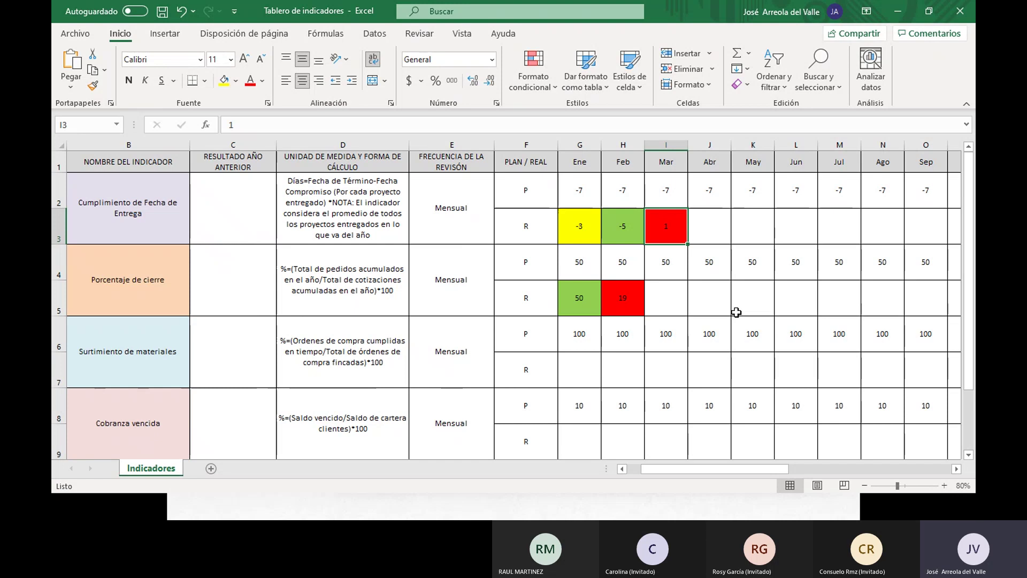
right_click(678, 223)
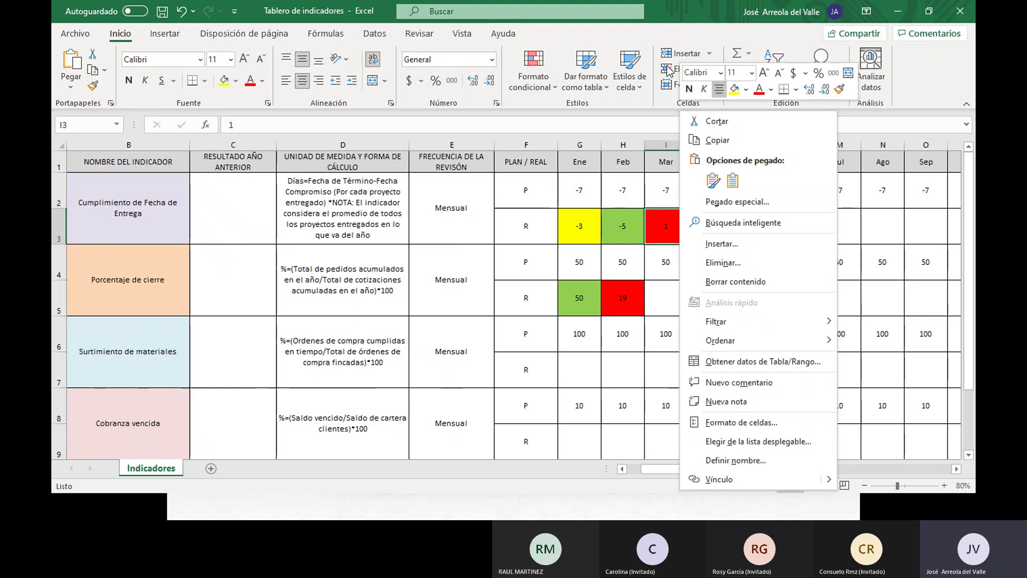
left_click(628, 231)
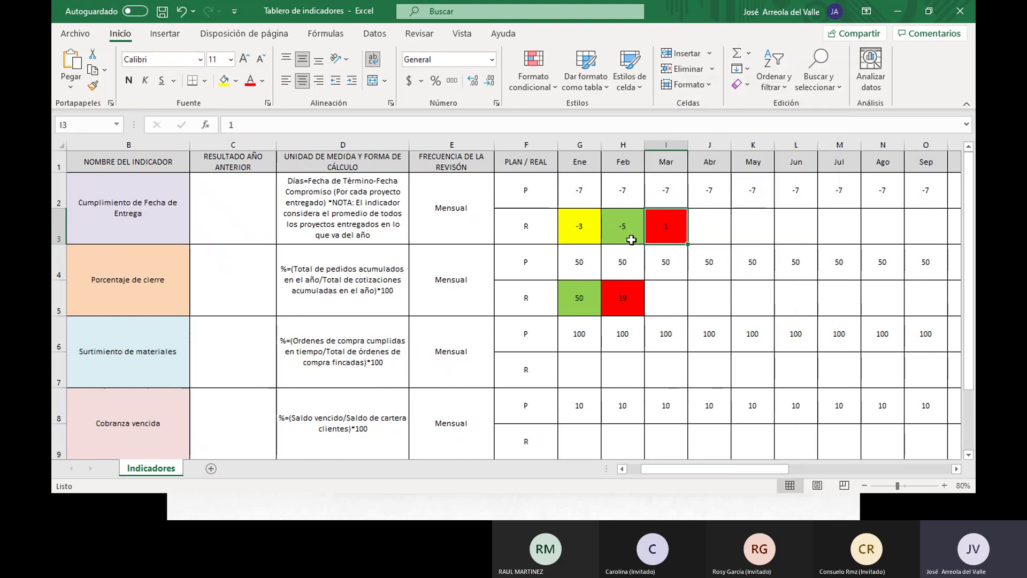
left_click(627, 230)
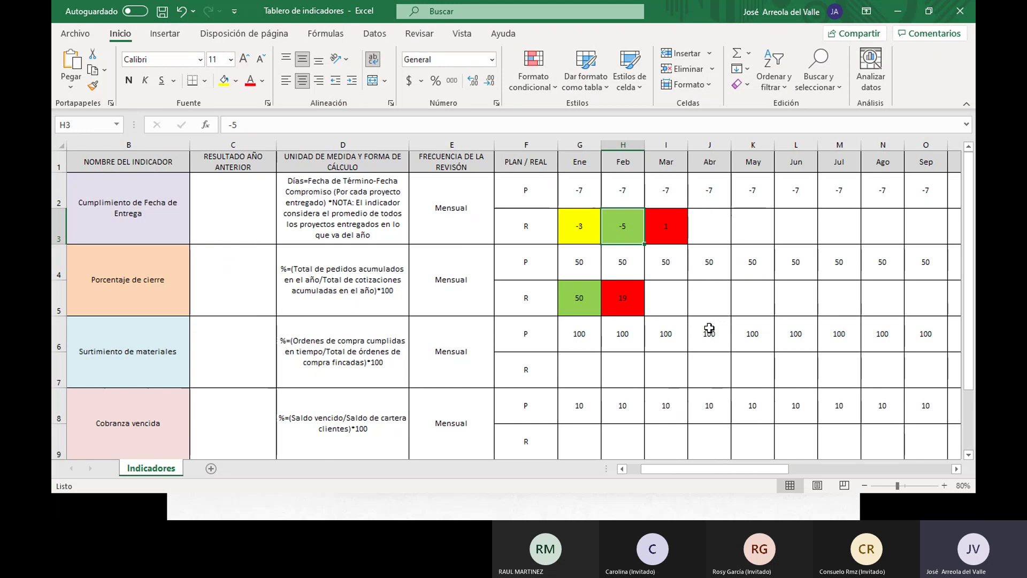
Go through the real (R) row of Cumplimiento de Fecha de Entrega month by month up to December
key("Right")
key("Right")
key("Right")
key("Right")
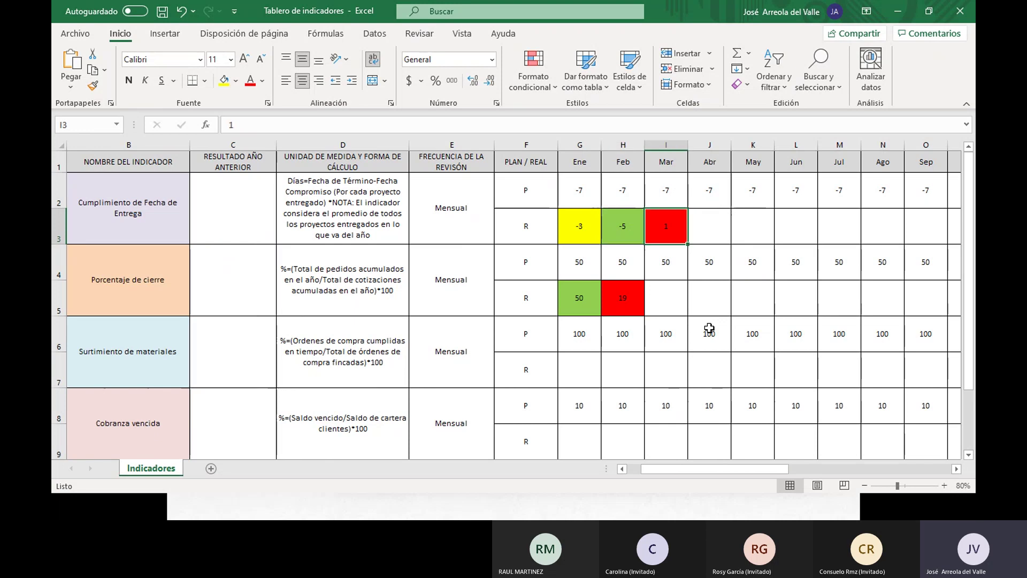
key("Right")
key("Right")
key("Right")
key("Right")
key("Right")
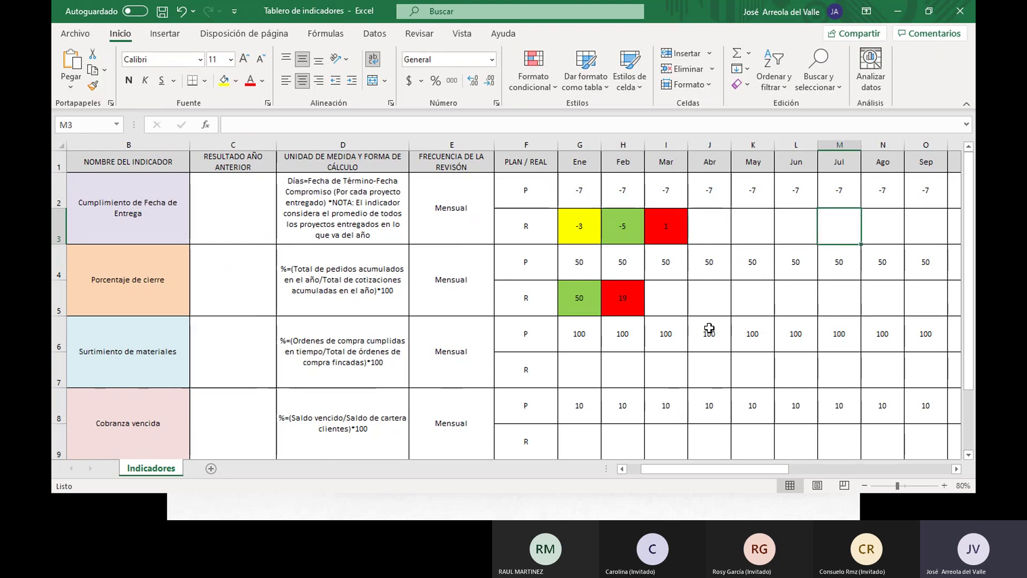
key("Right")
key("Right")
key("Right")
key("Right")
key("Right")
key("Right")
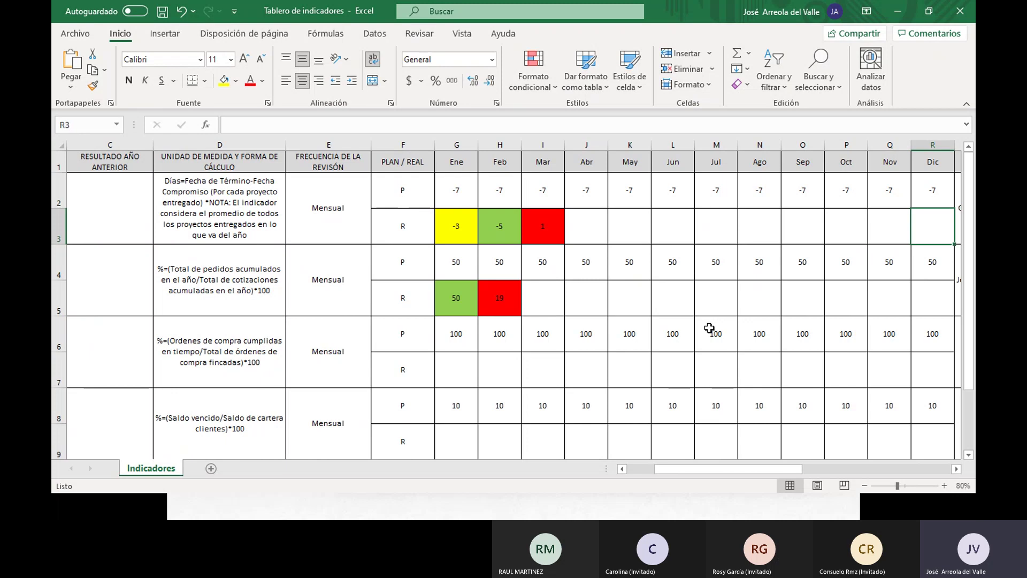
Review the RESPONSABLE and FACILITADOR DE LA INFORMACIÓN columns, including the facilitator of the first indicator
key("Left")
key("Left")
key("Left")
key("Left")
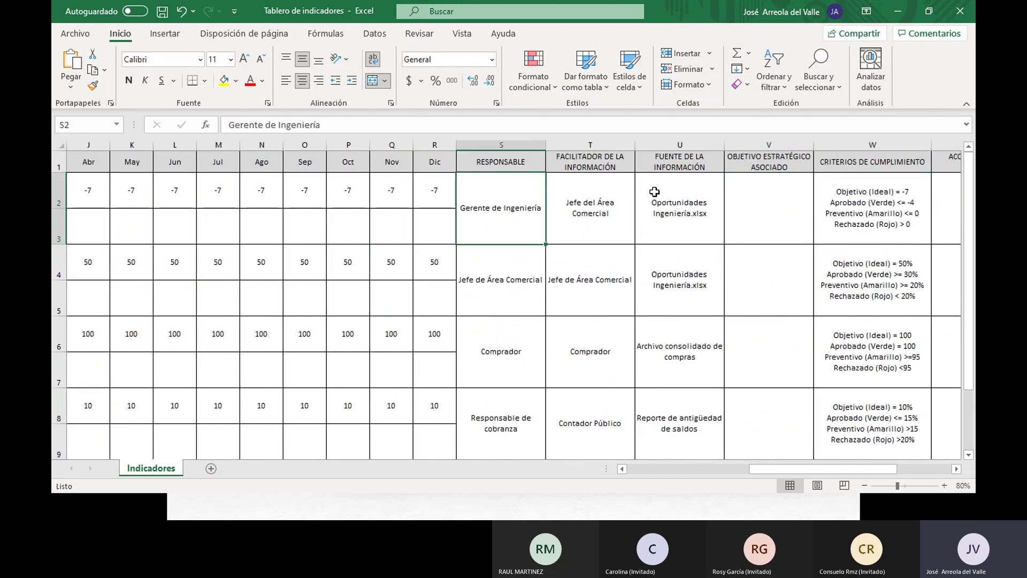
left_click(529, 142)
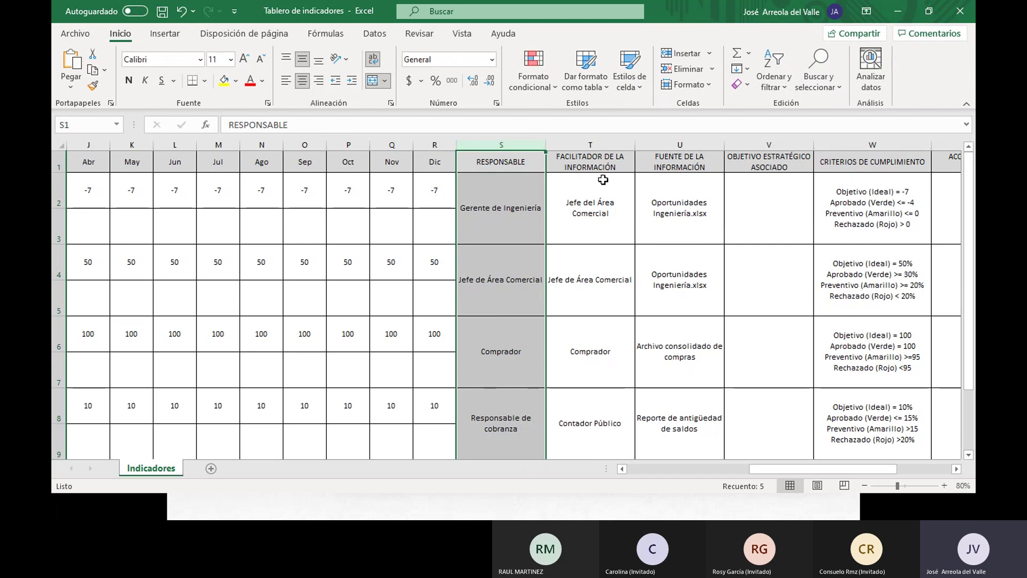
left_click(603, 145)
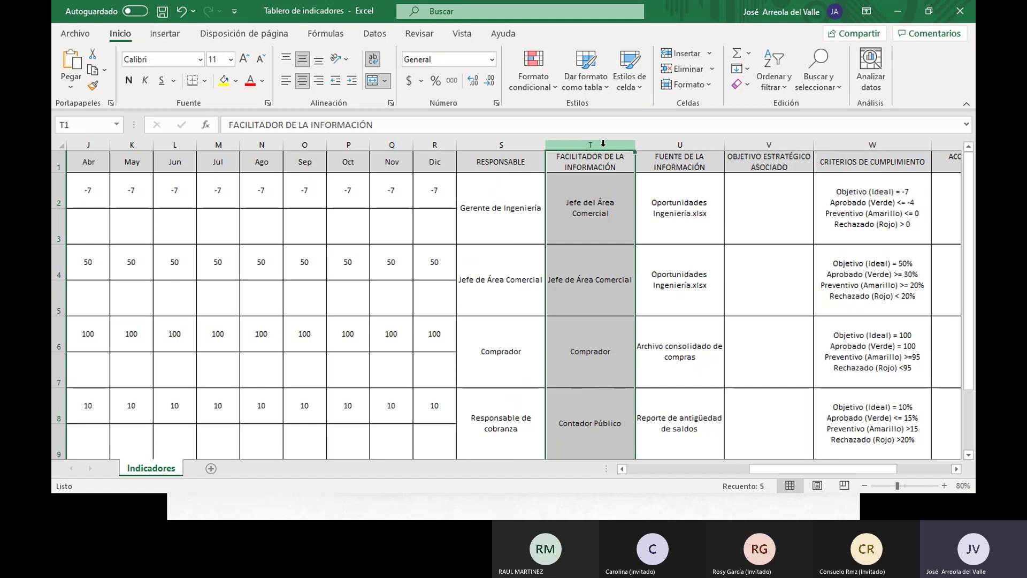
left_click(610, 222)
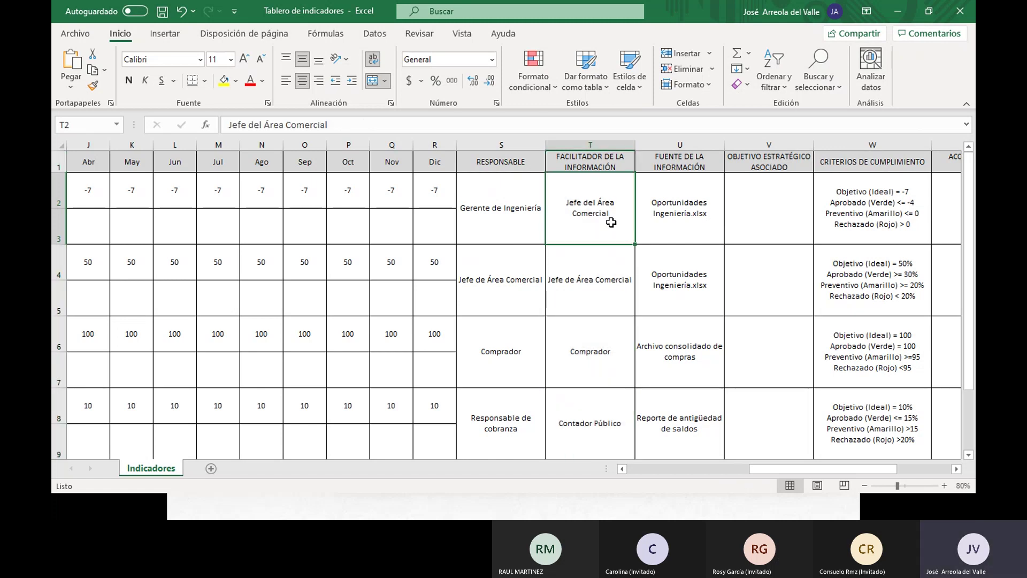
Examine the FUENTE DE LA INFORMACIÓN entry for Cumplimiento de Fecha de Entrega, highlighting its file name without changing the cell
key("Right")
key("Right")
key("Right")
key("Right")
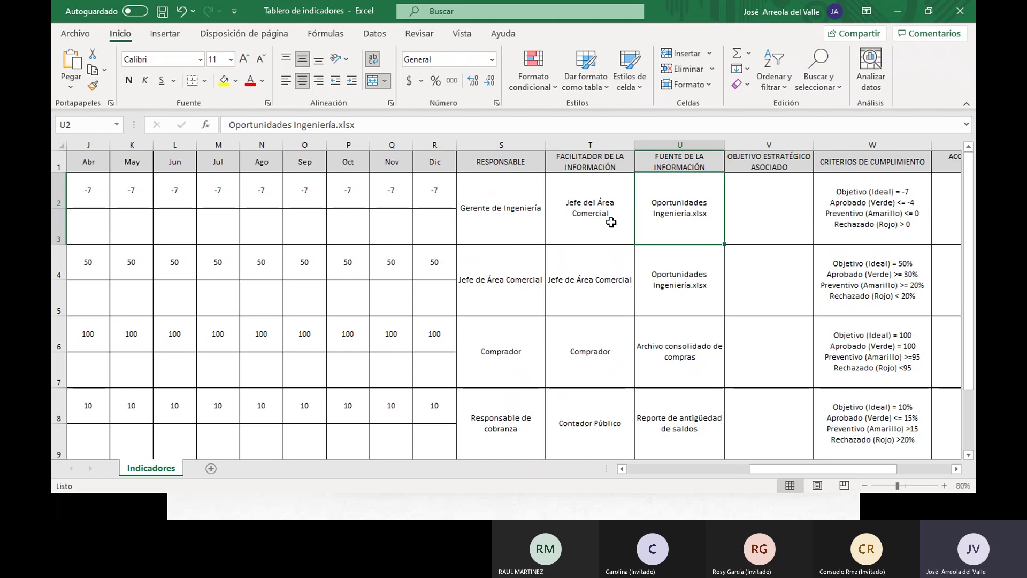
key("Left")
key("Left")
key("Left")
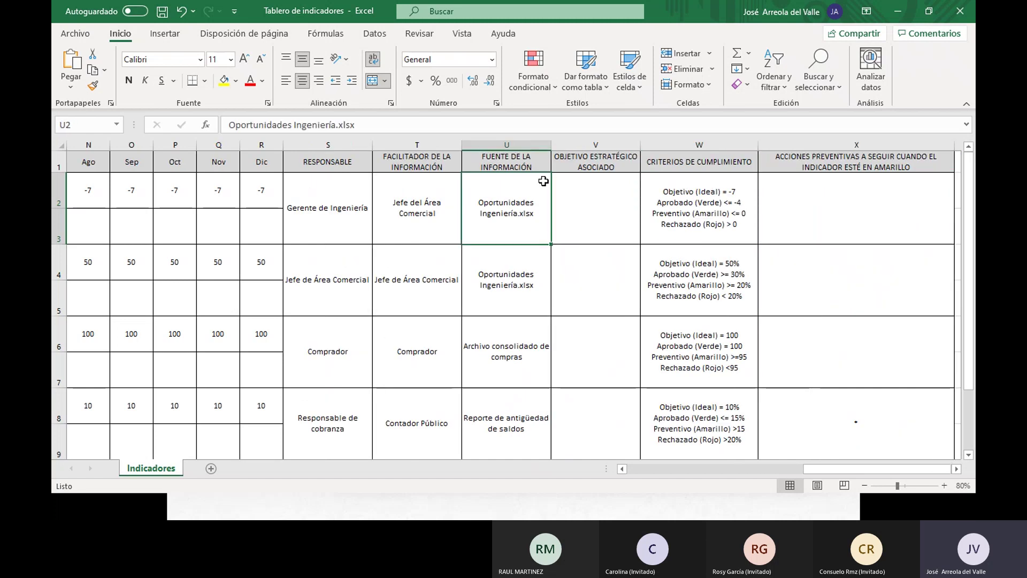
double_click(519, 213)
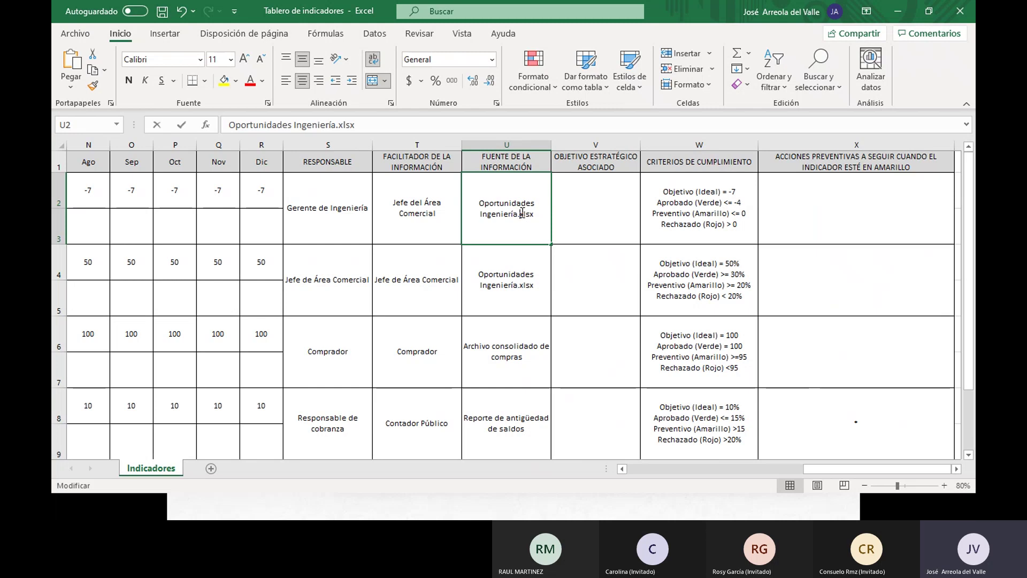
left_click_drag(481, 200, 535, 215)
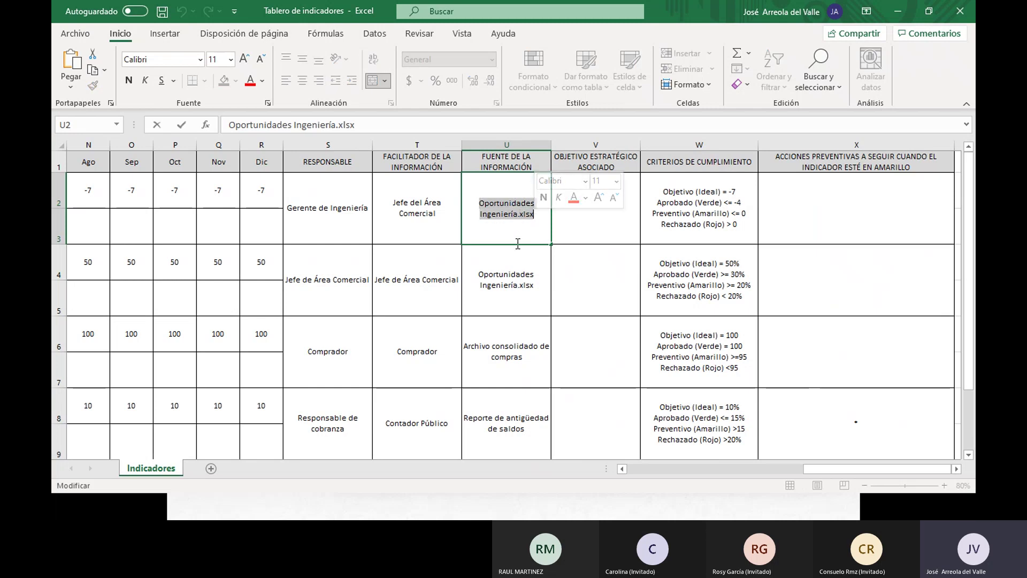
key("Escape")
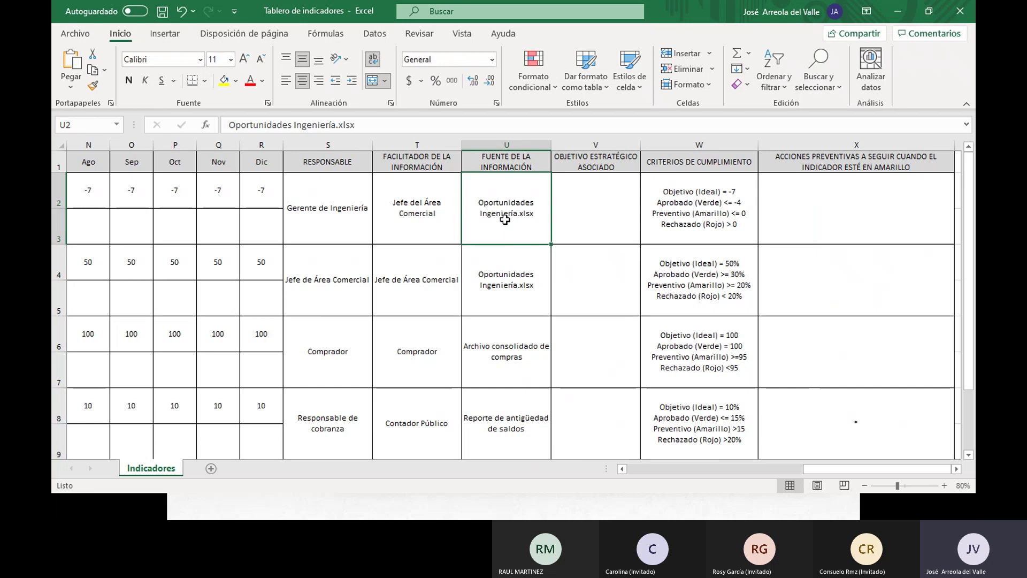
Check the OBJETIVO ESTRATÉGICO ASOCIADO and CRITERIOS DE CUMPLIMIENTO cells of the first indicator
left_click(615, 210)
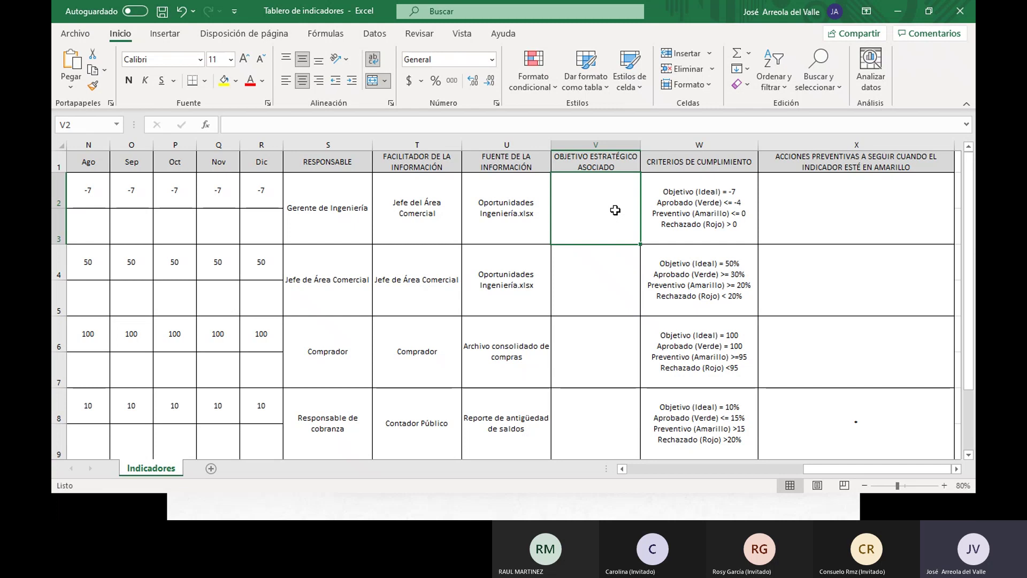
key("Right")
key("Left")
key("Right")
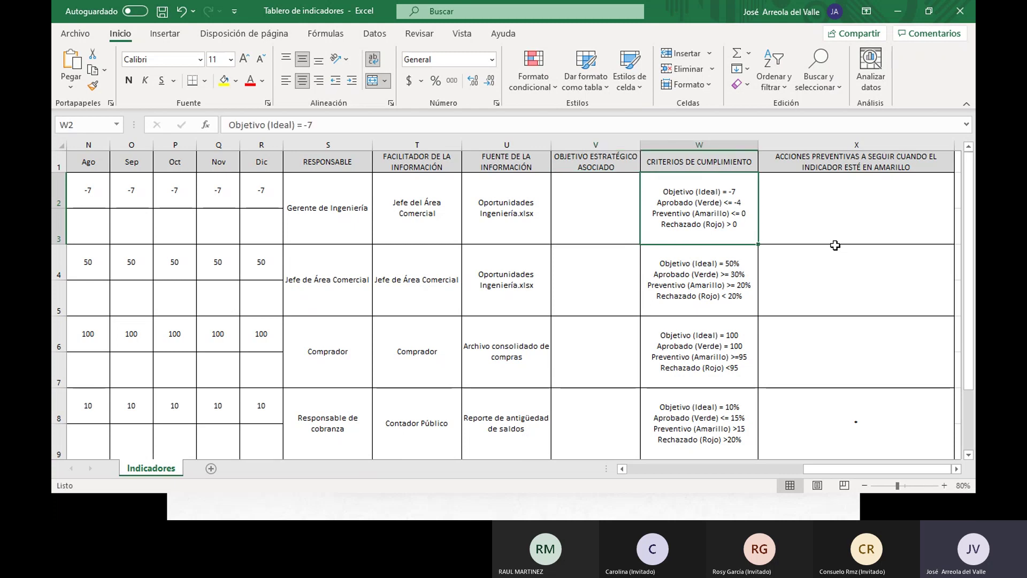
Highlight the Aprobado (Verde) and Objetivo (Ideal) lines inside the first indicator's CRITERIOS DE CUMPLIMIENTO cell for explanation
key("F2")
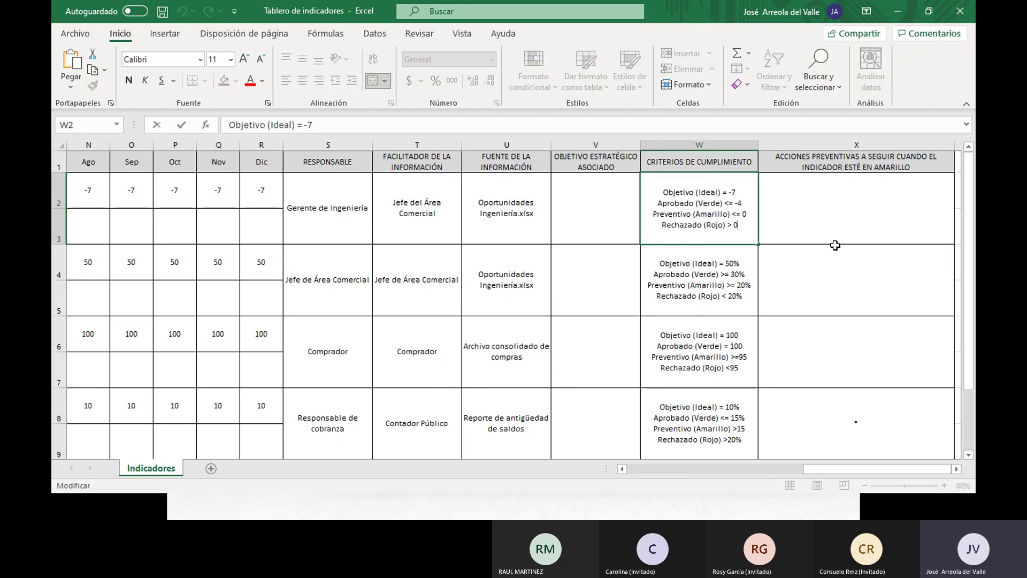
key("Down")
key("Down")
key("Up")
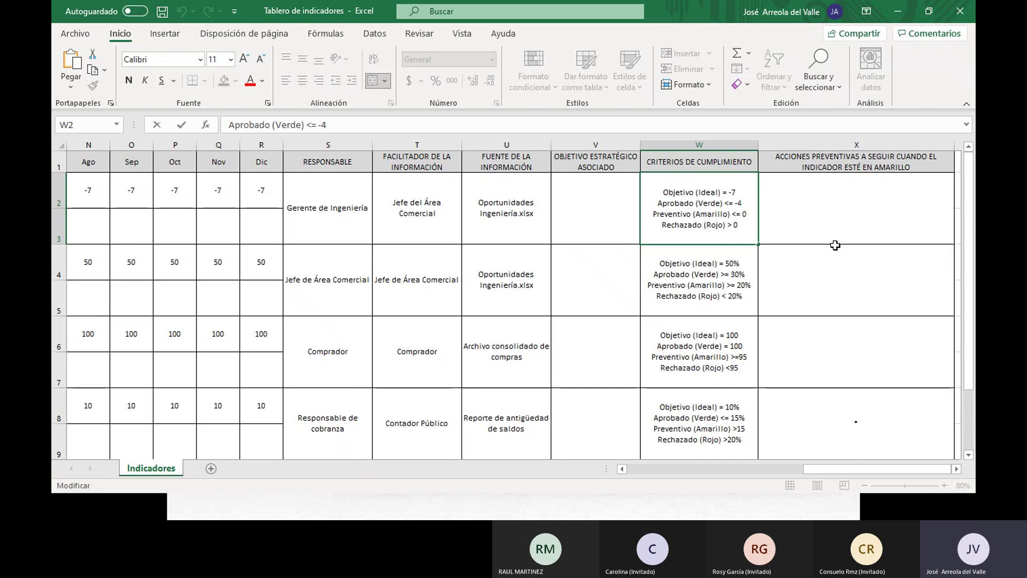
key("shift+Home")
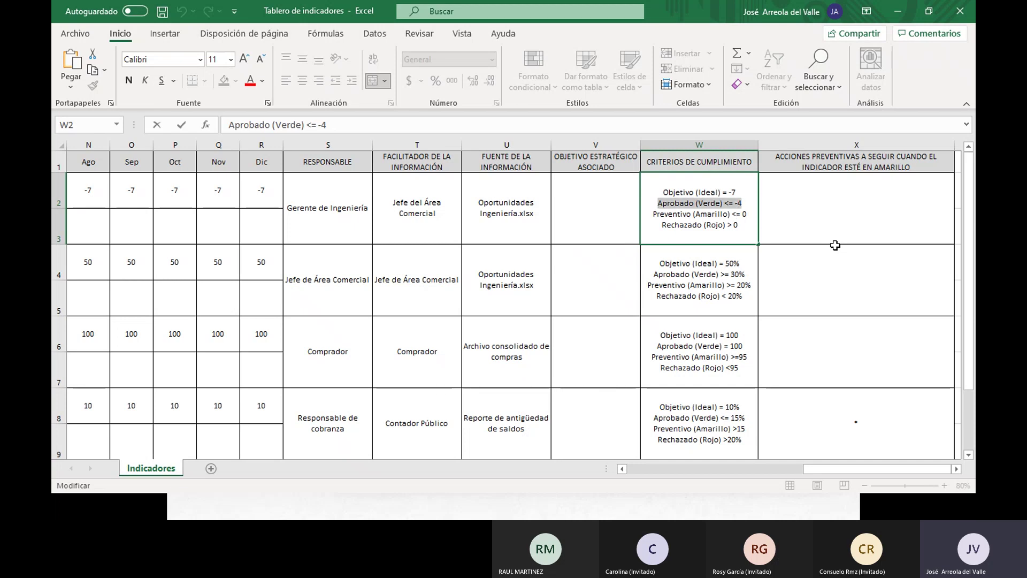
key("Up")
key("shift+End")
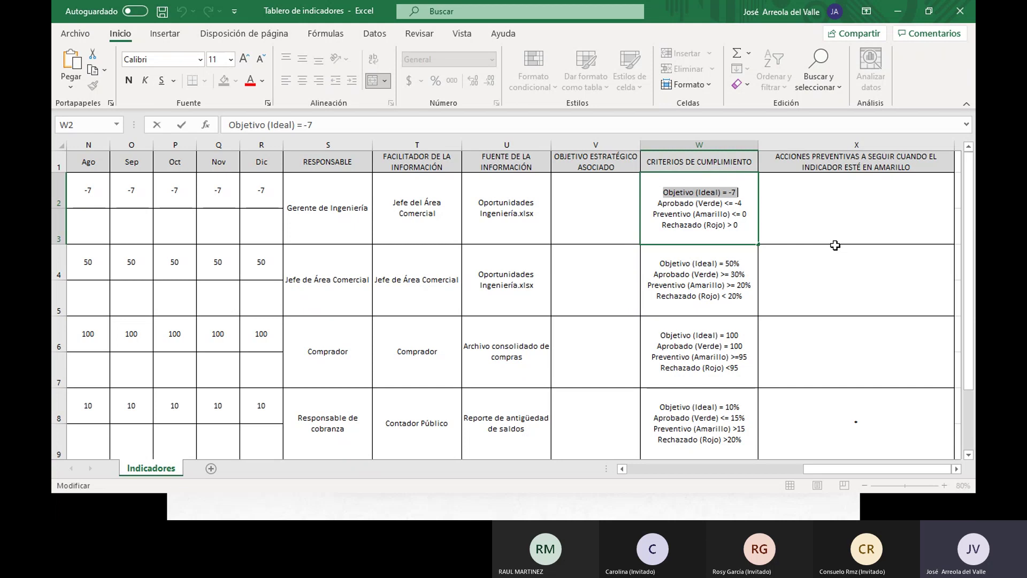
key("Right")
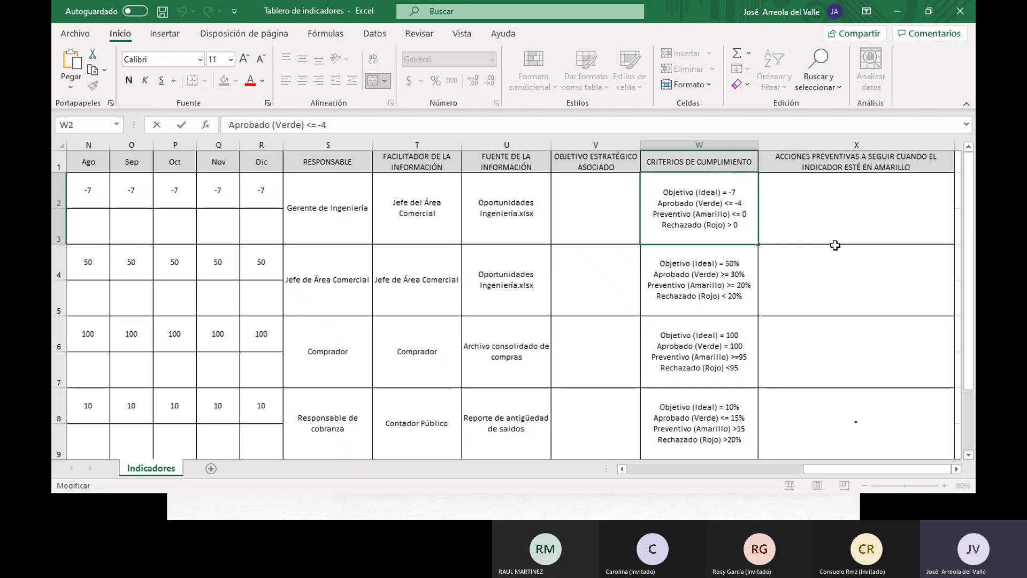
key("Up")
key("shift+End")
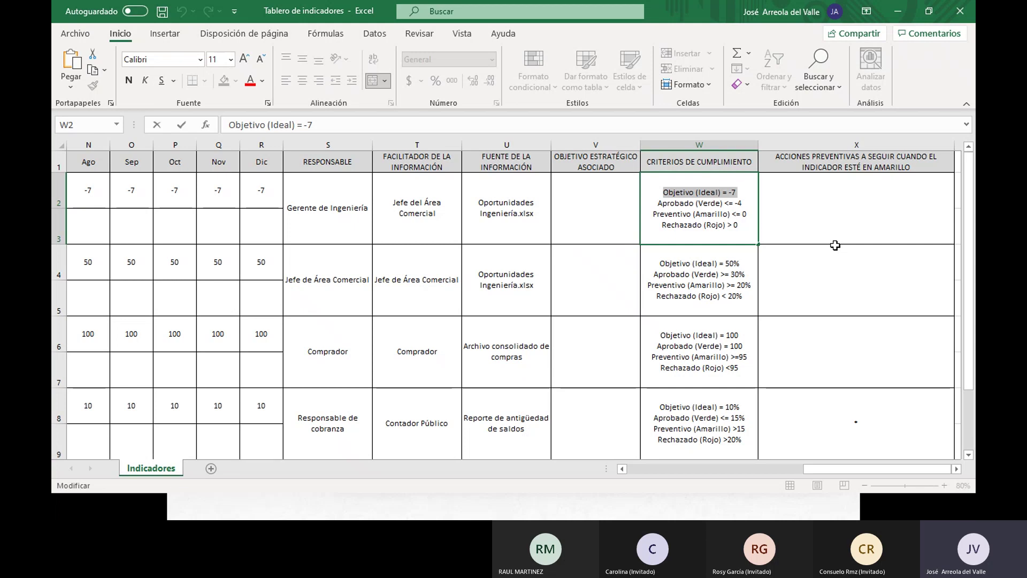
key("Right")
key("Up")
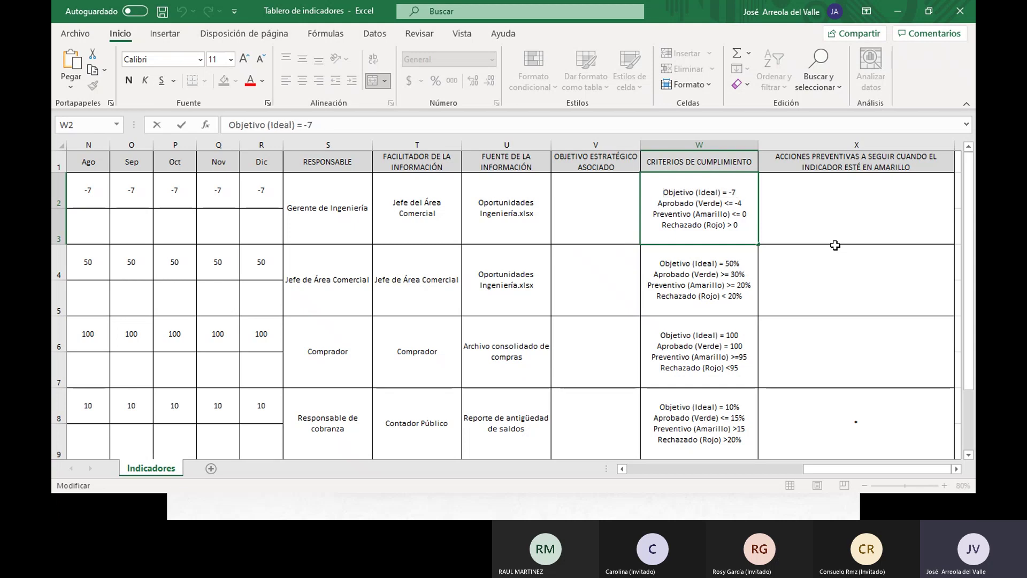
key("shift+End")
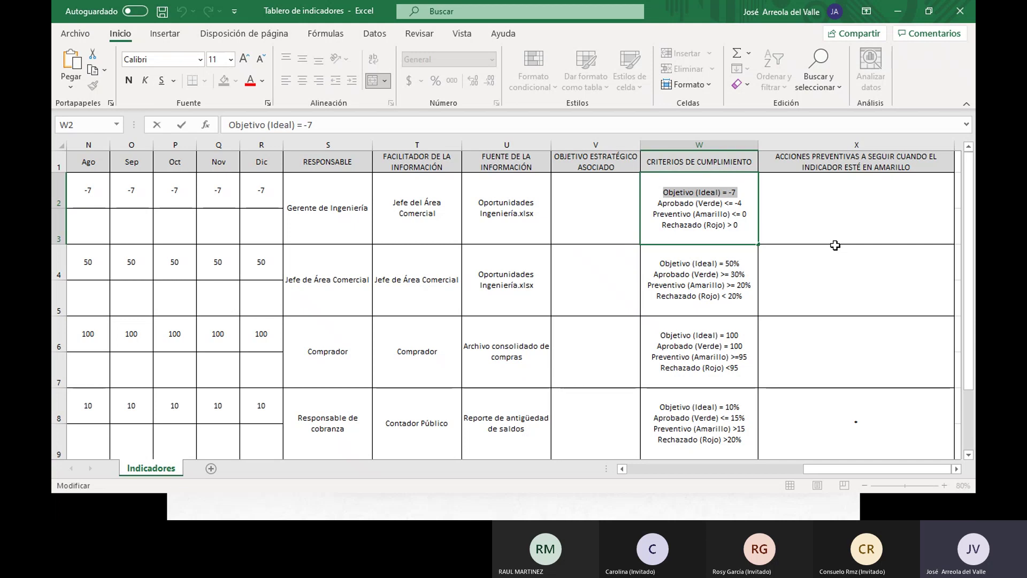
Highlight the Aprobado (Verde), Preventivo (Amarillo) and Rechazado (Rojo) lines one after another in the first indicator's compliance criteria
key("Down")
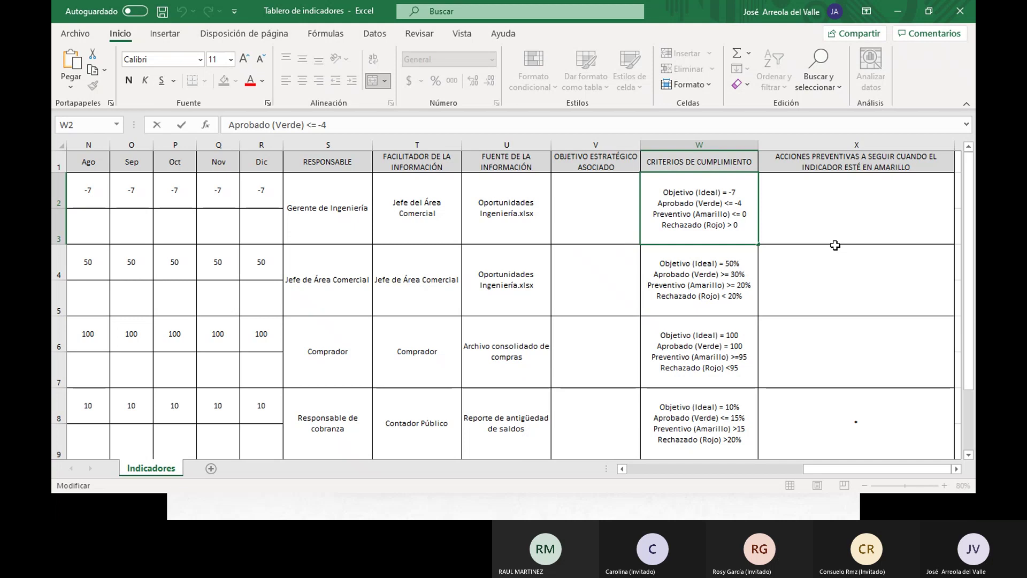
key("shift+Home")
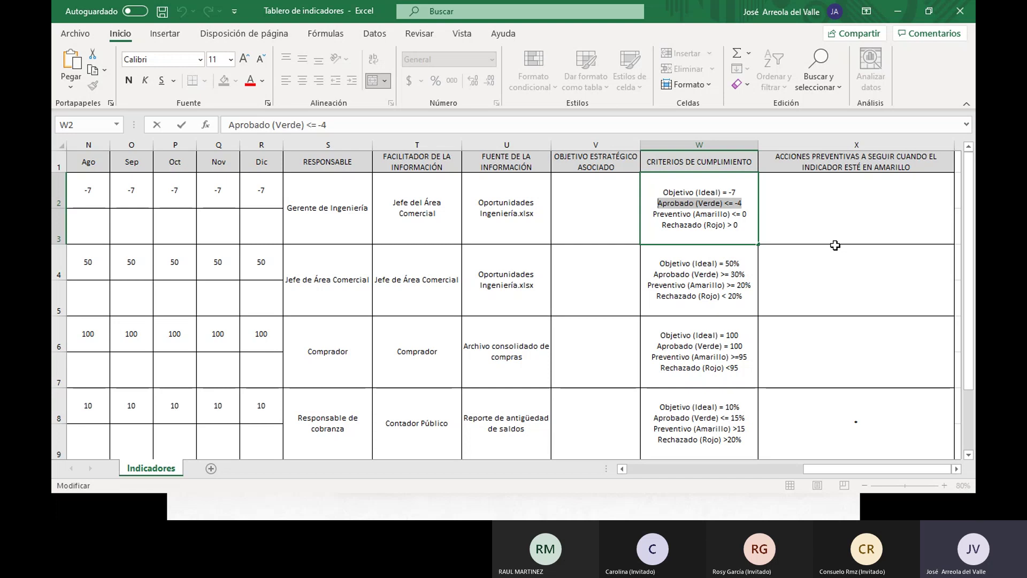
key("Down")
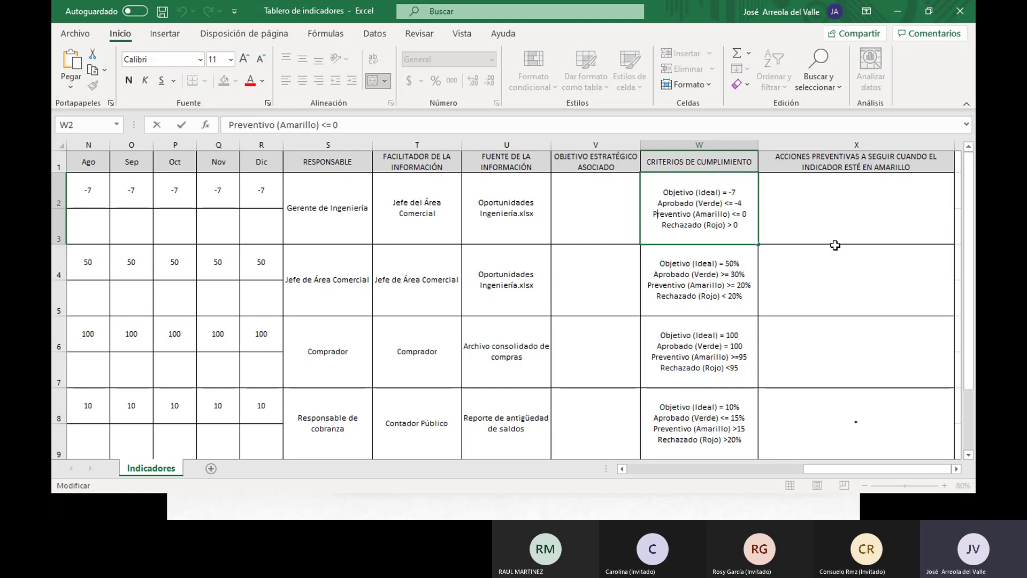
key("shift+End")
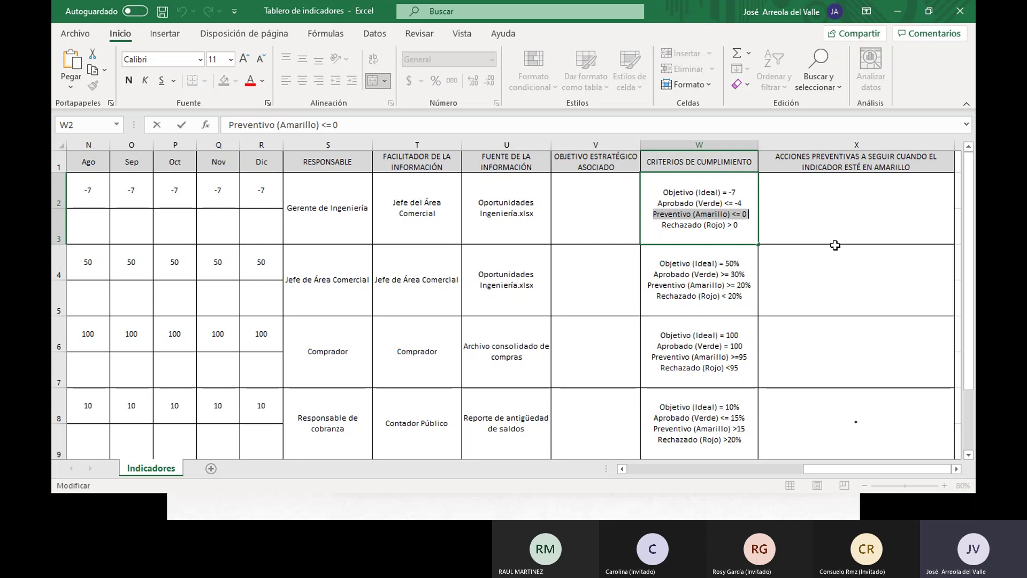
key("Down")
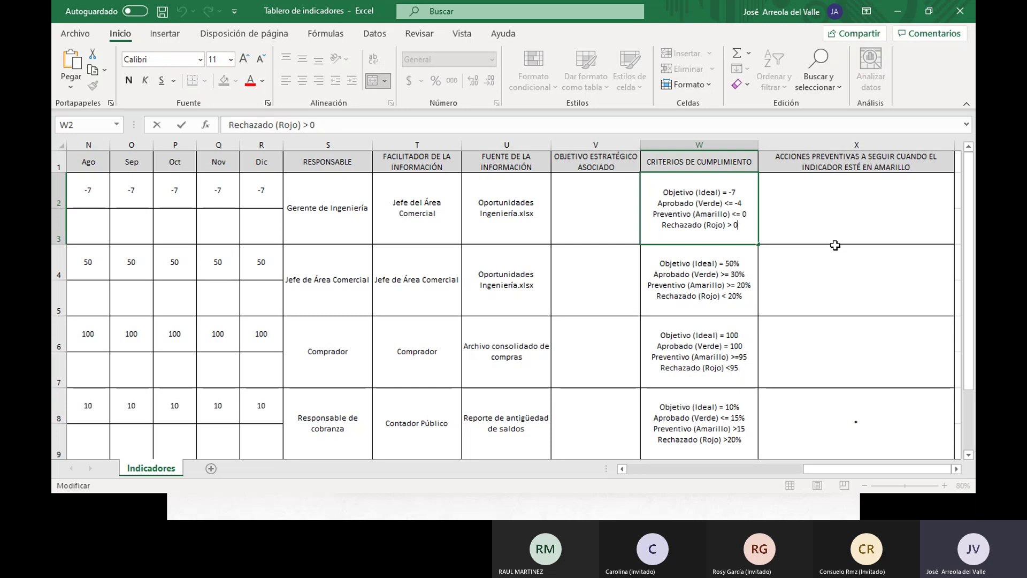
key("shift+Home")
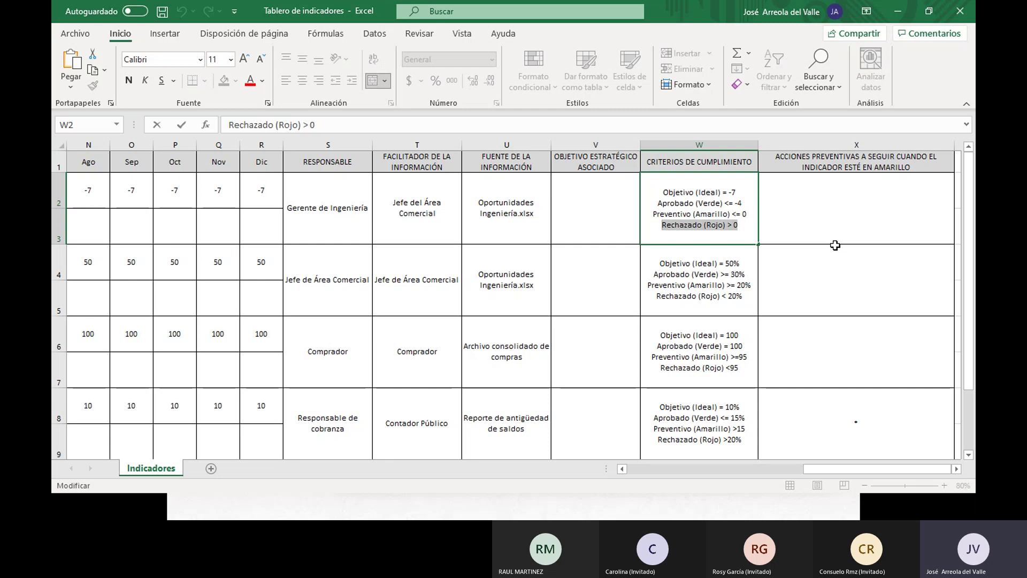
key("Up")
key("Up")
key("Up")
key("Down")
key("Down")
key("Down")
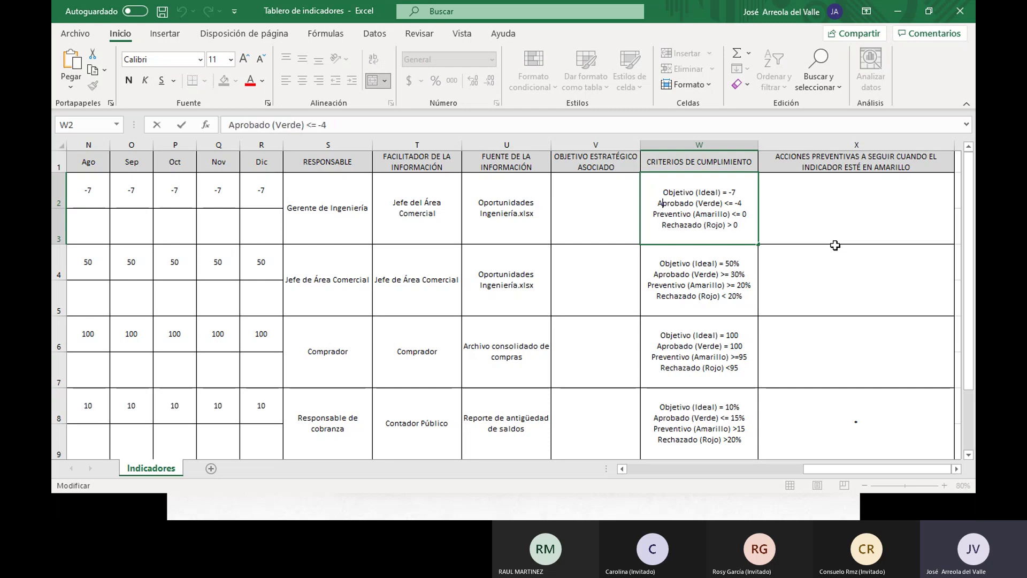
key("End")
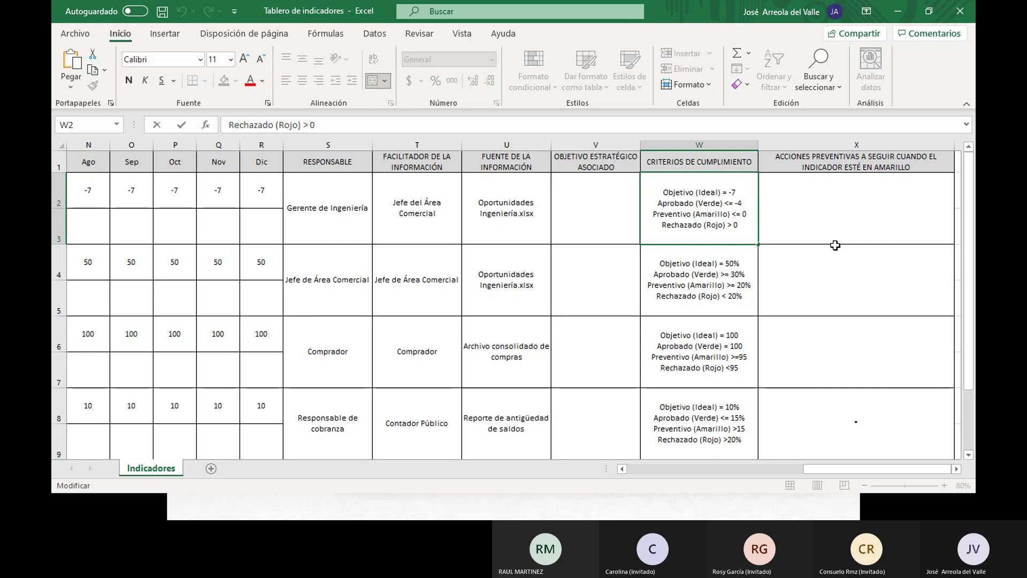
Examine the ACCIONES PREVENTIVAS A SEGUIR CUANDO EL INDICADOR ESTÉ EN AMARILLO header and the first indicator's cell beneath it at 100% zoom
left_click(858, 205)
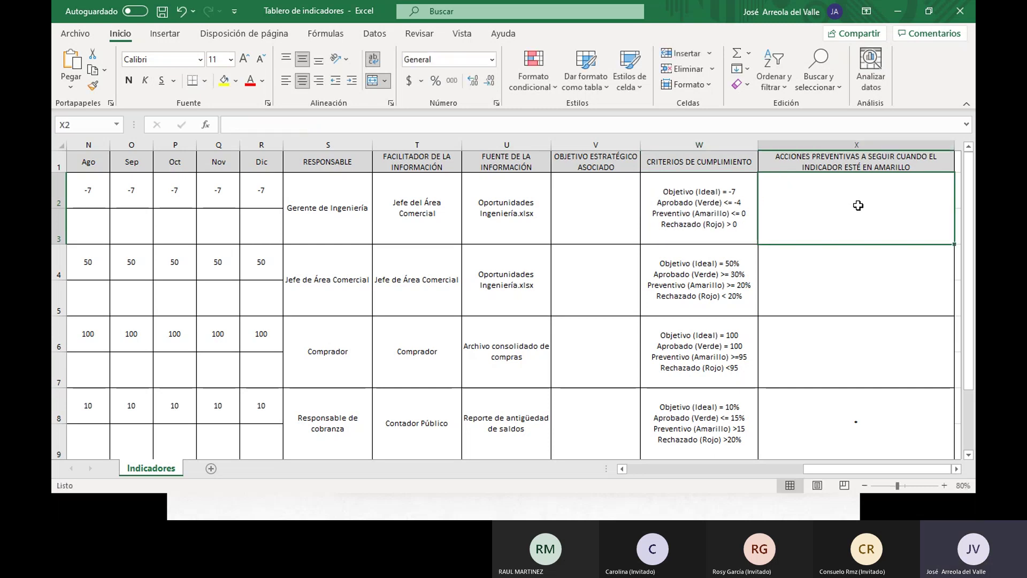
left_click(860, 160)
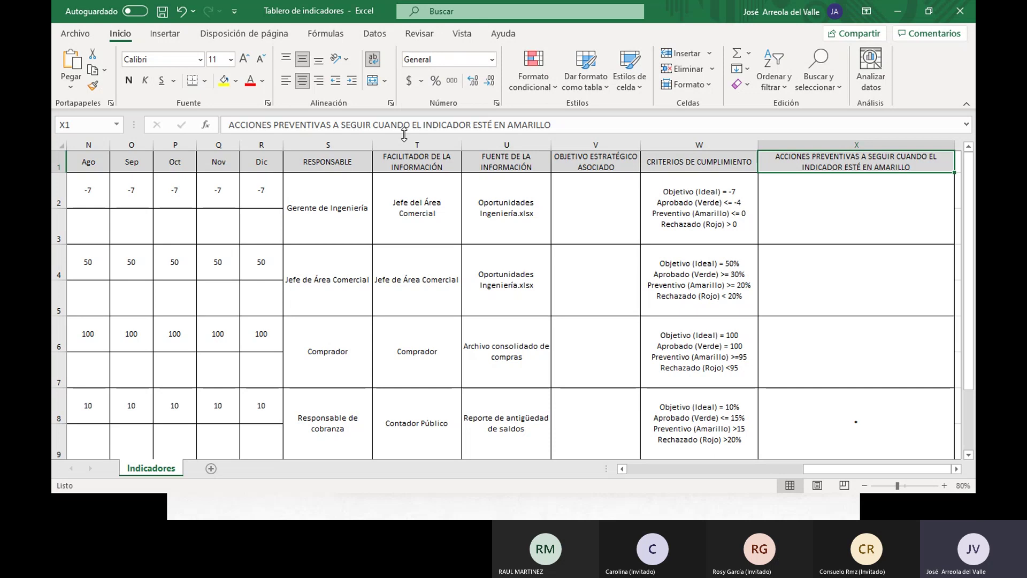
left_click(944, 485)
left_click(943, 485)
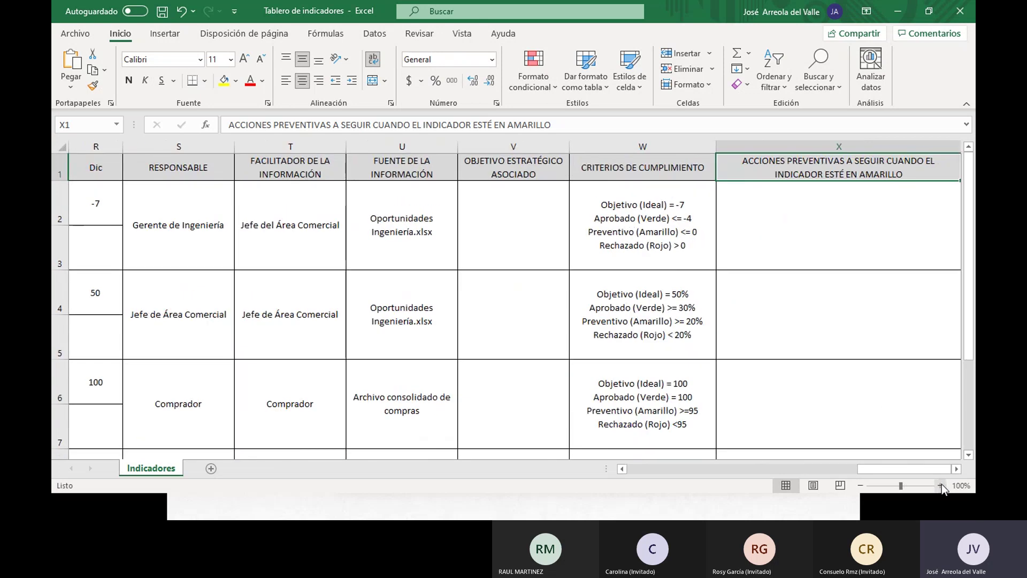
left_click(866, 193)
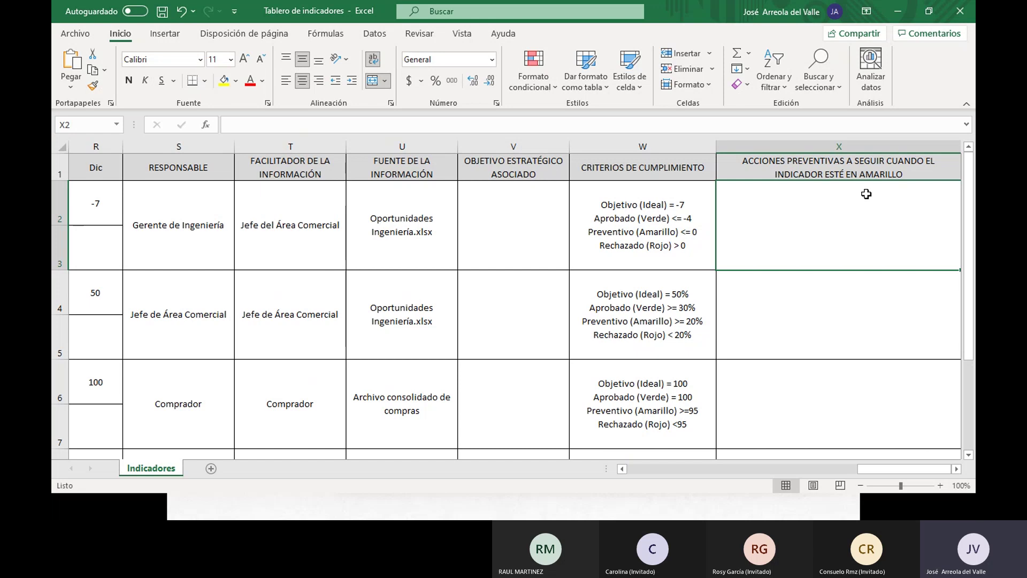
key("Up")
key("Down")
key("Up")
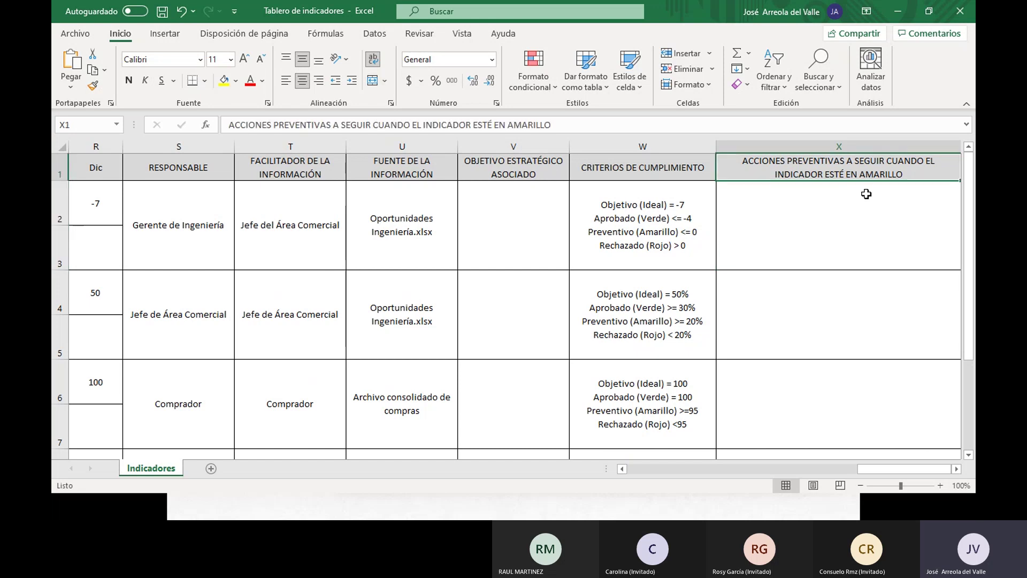
key("Down")
Set the sheet zoom to 70% and go back along the first indicator's row to the INGENIERÍA process cell
left_click(860, 485)
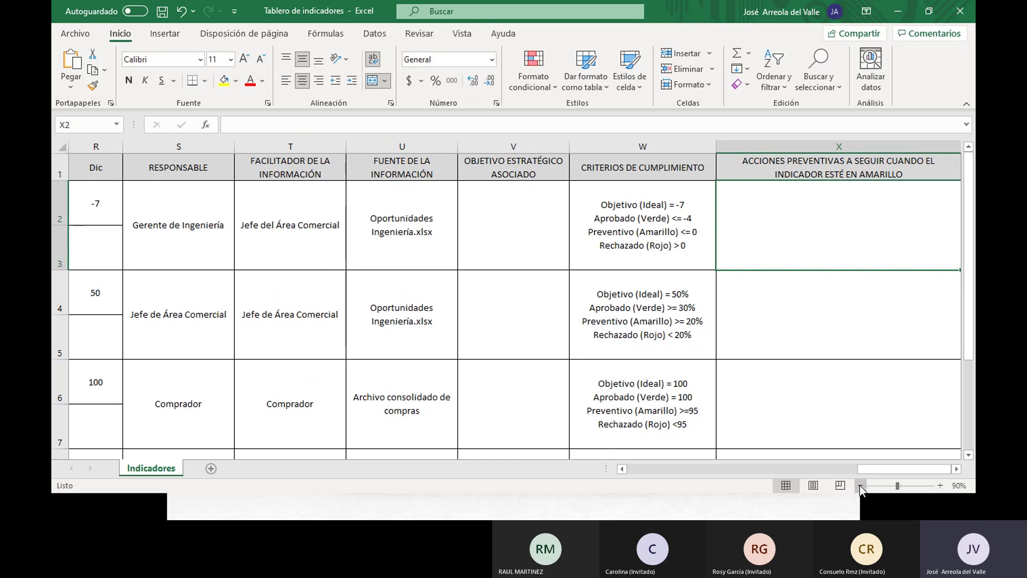
left_click(860, 485)
left_click(860, 485)
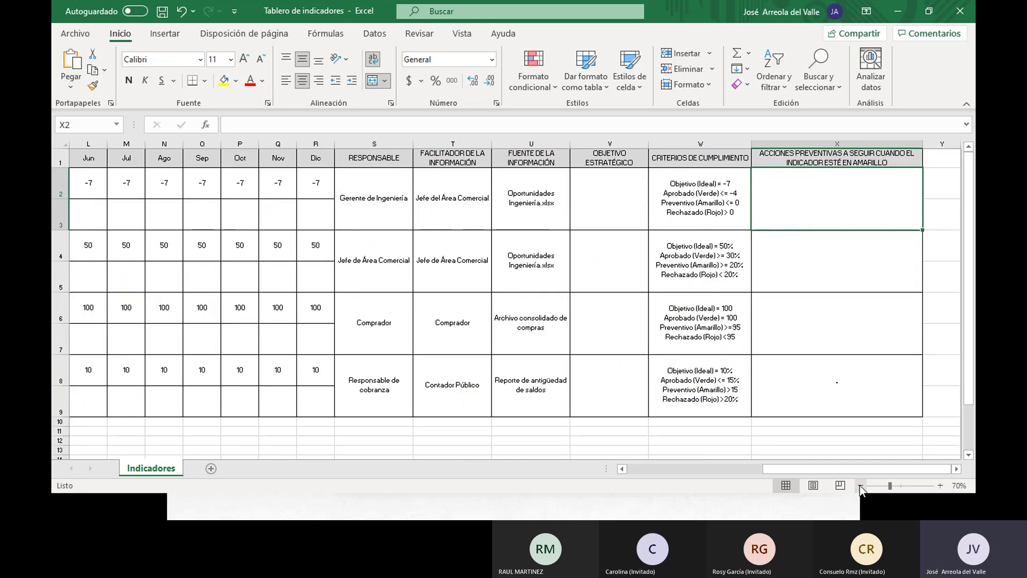
key("Left")
key("Left")
key("Left")
key("Left")
key("Left")
key("Left")
key("Left")
key("Left")
key("Left")
key("Left")
key("Left")
key("Left")
key("Left")
key("Left")
key("Left")
key("Left")
key("Left")
key("Left")
key("Left")
key("Left")
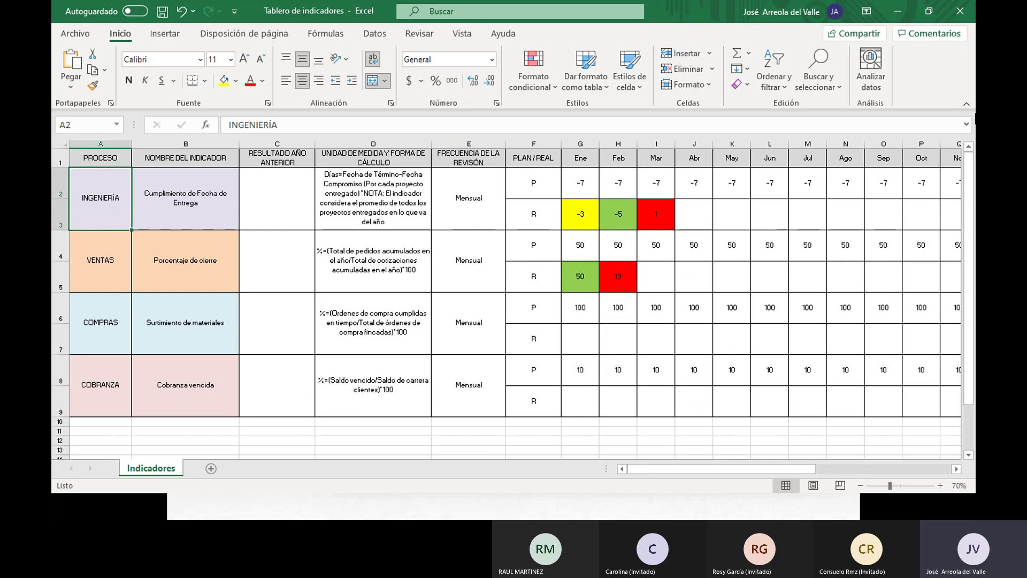
Minimize the workbook and resume the slide show, advancing to Implantación del sistema de indicadores until Formación de las personas involucradas is revealed
left_click(897, 11)
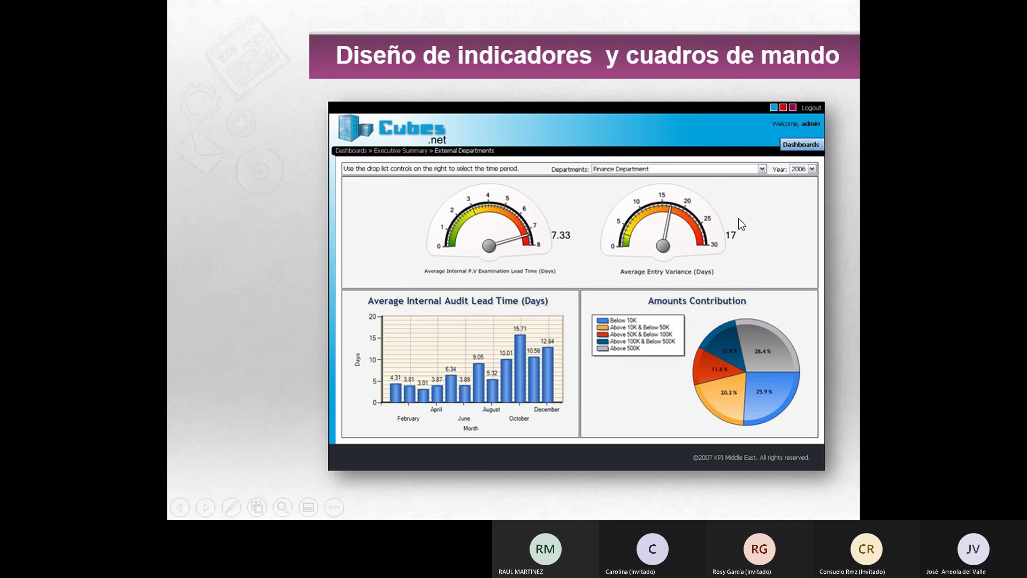
left_click(259, 145)
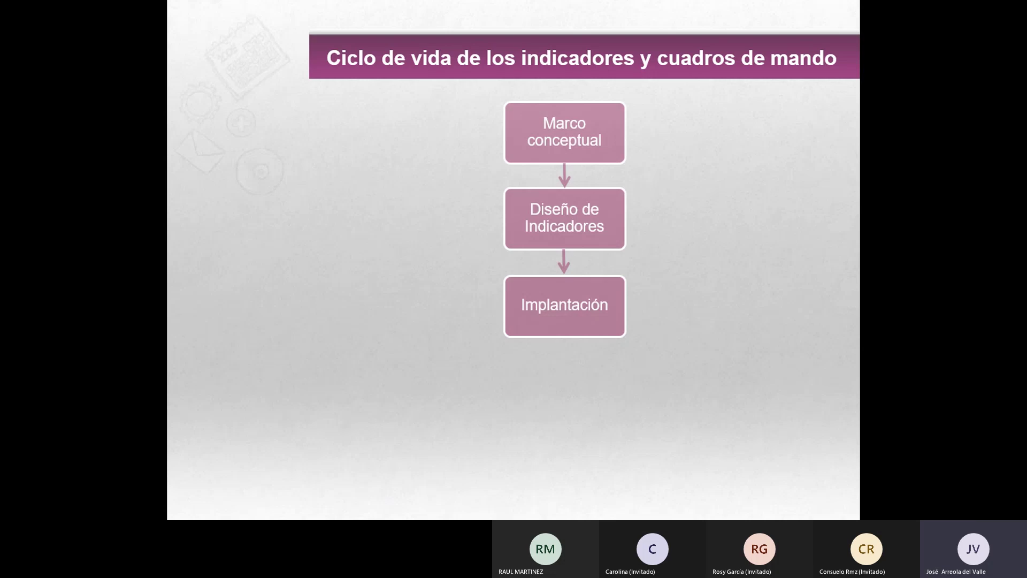
key("Right")
key("Right")
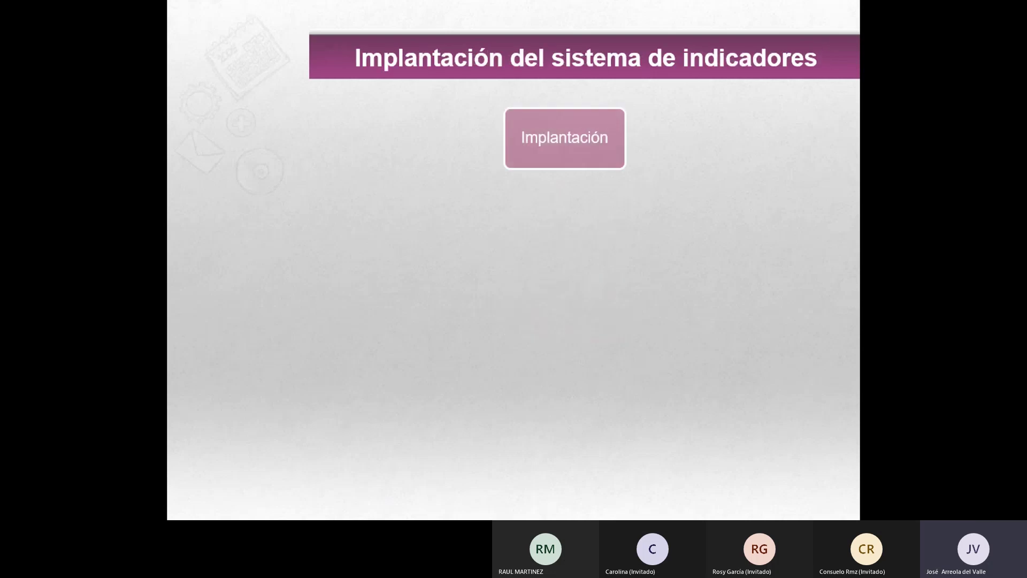
key("Right")
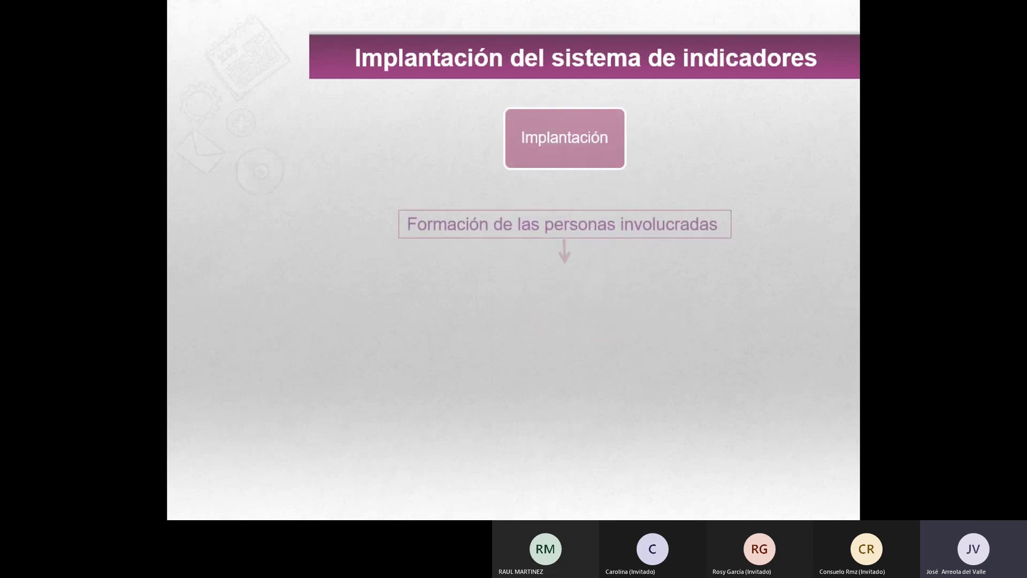